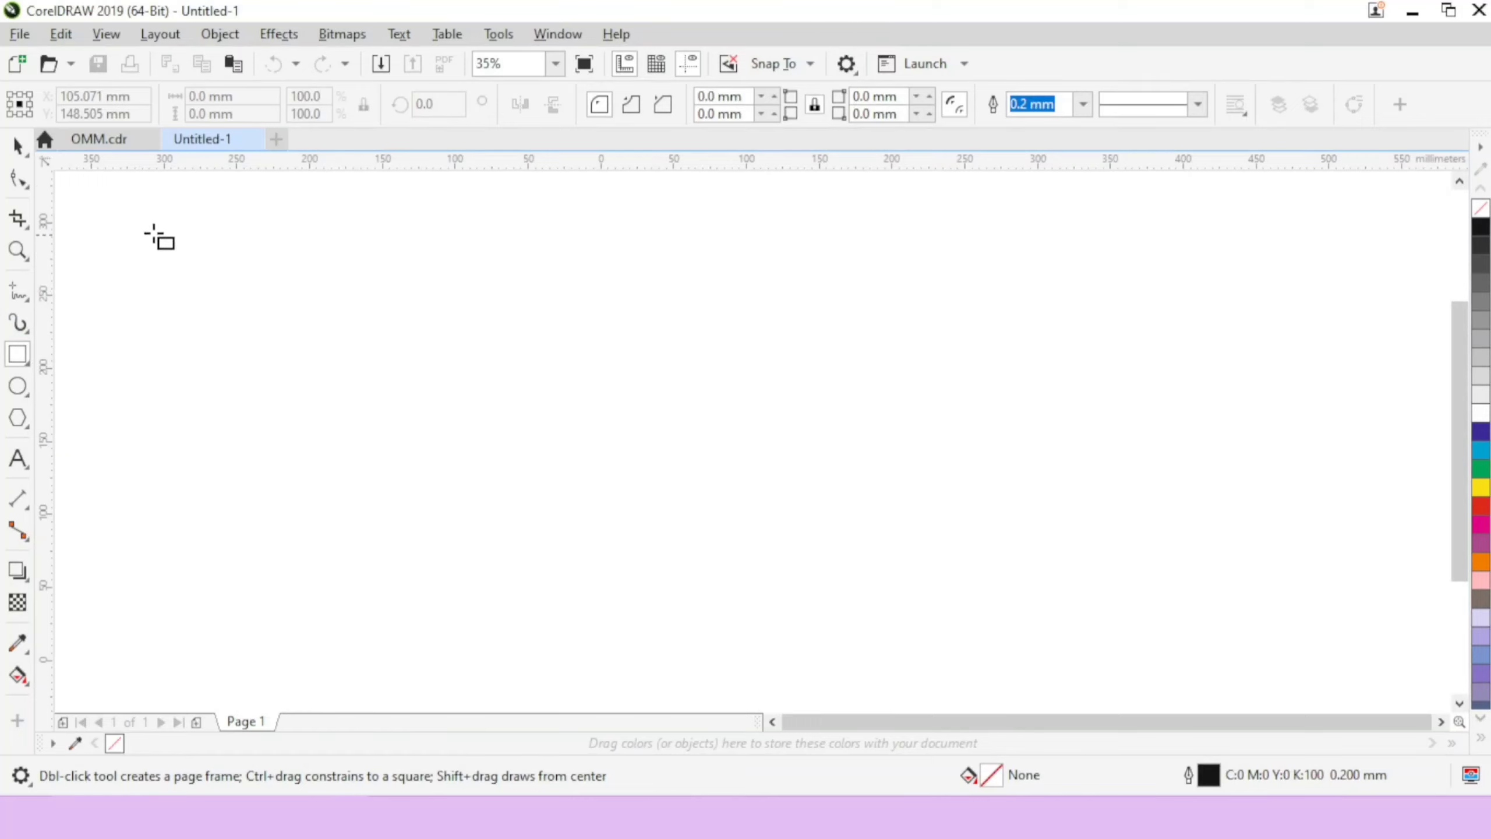
Draw a rectangle about 562 by 344 mm and reposition it slightly to the right on the page
mouse_move(199, 180)
left_mouse_down()
mouse_move(380, 371)
mouse_move(724, 431)
mouse_move(1015, 589)
mouse_move(1017, 681)
left_mouse_up()
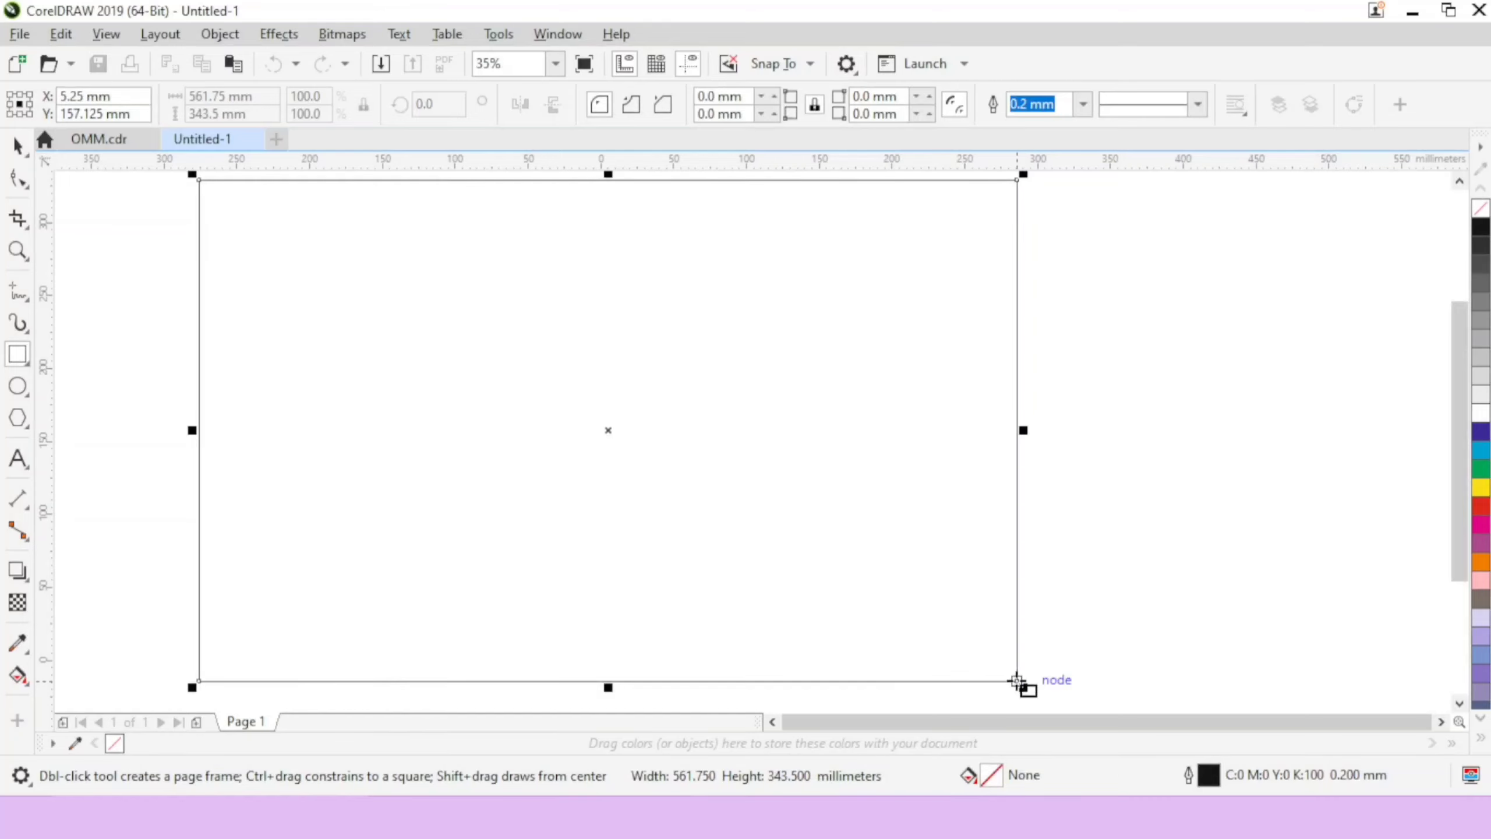
left_click(18, 147)
left_click_drag(536, 319, 602, 322)
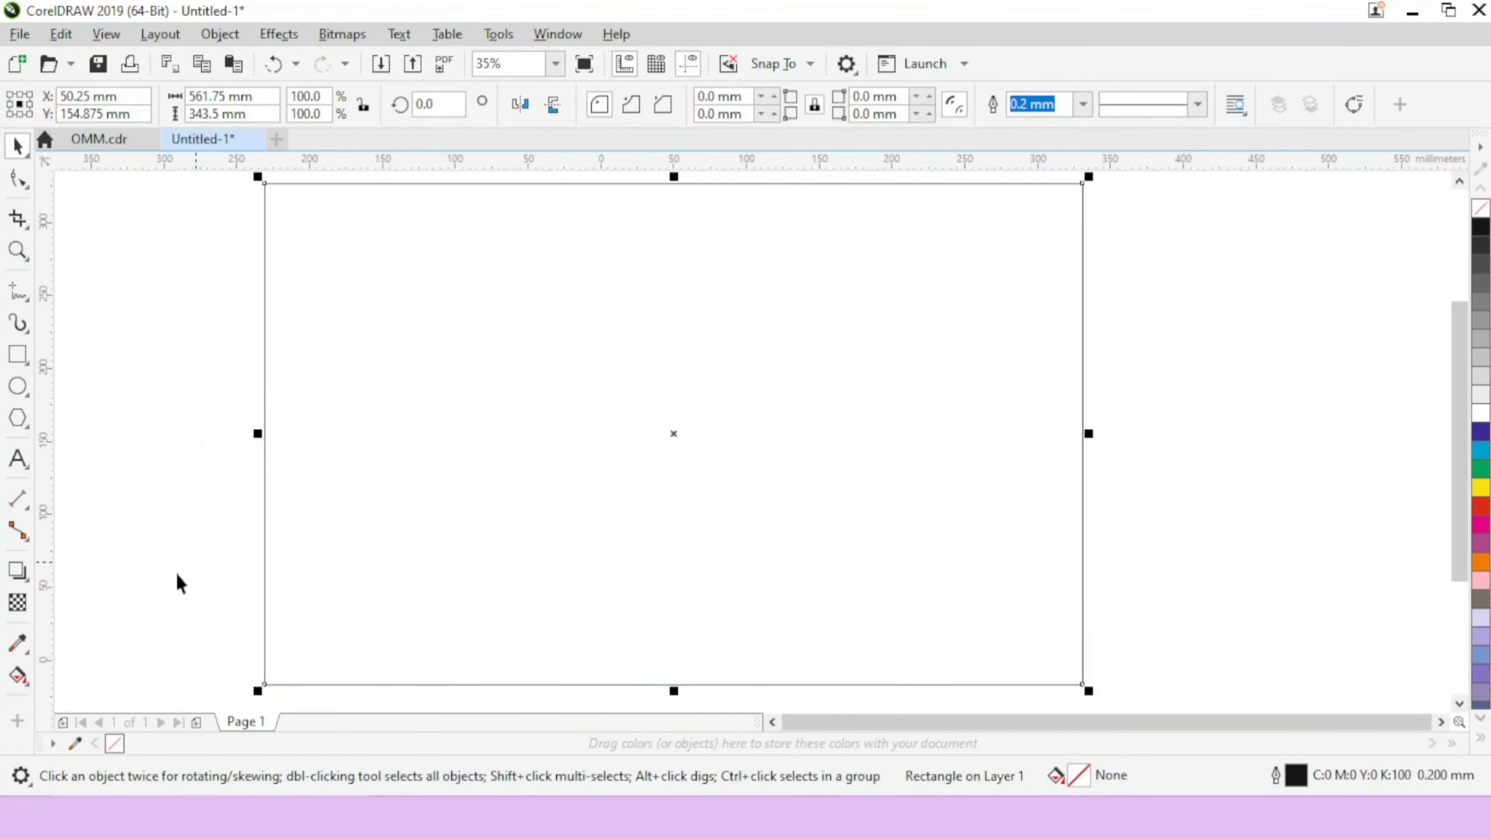
Apply a vertical linear fountain fill running down the rectangle, with black at both ends
left_click(29, 686)
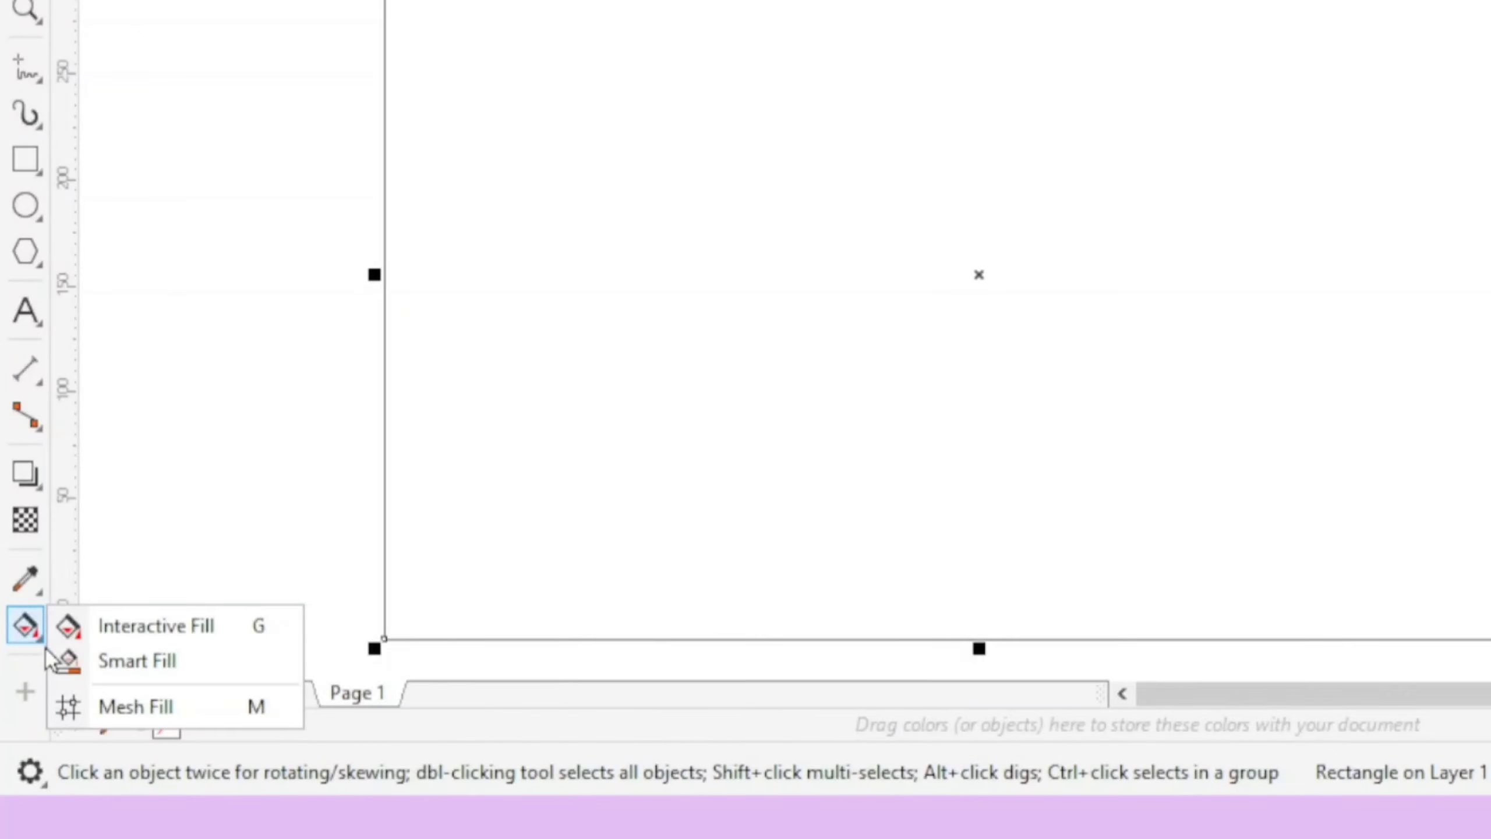
left_click(117, 626)
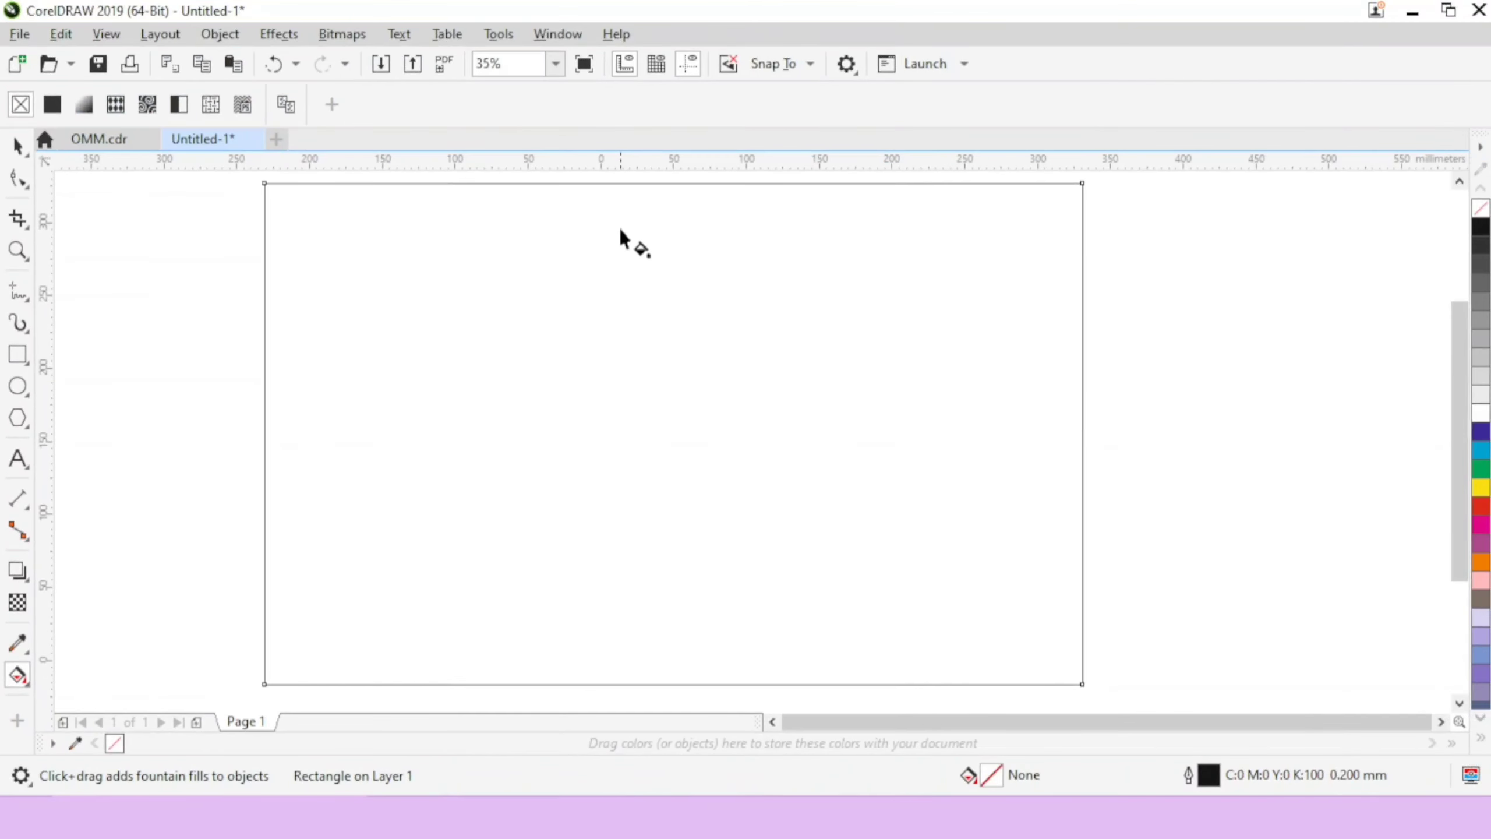
left_click_drag(675, 187, 672, 648)
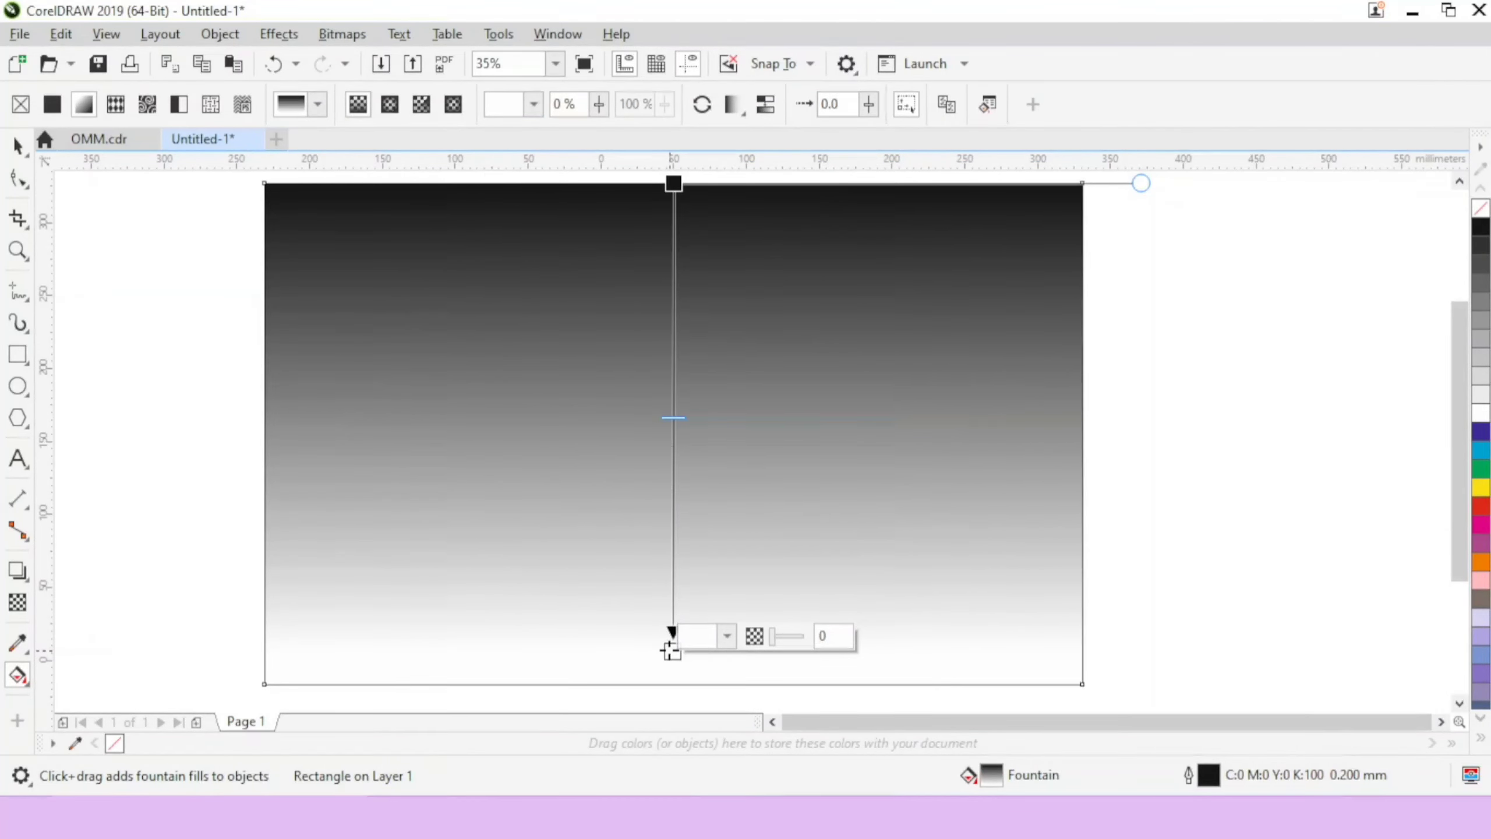
left_click(1482, 235)
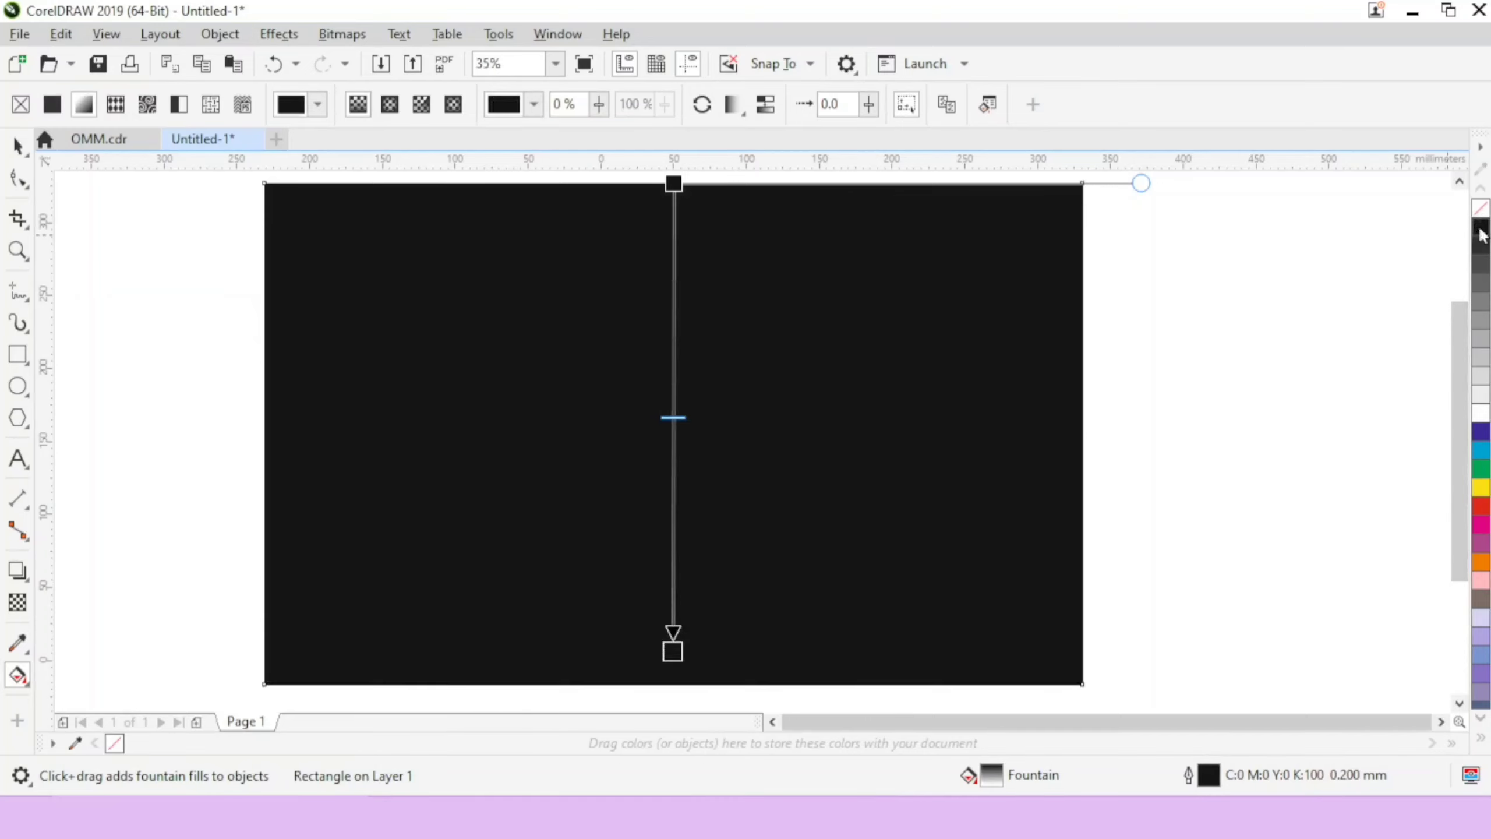
Change the document palette's black swatch to dark navy C100 M99 Y17 K73
left_click(673, 184)
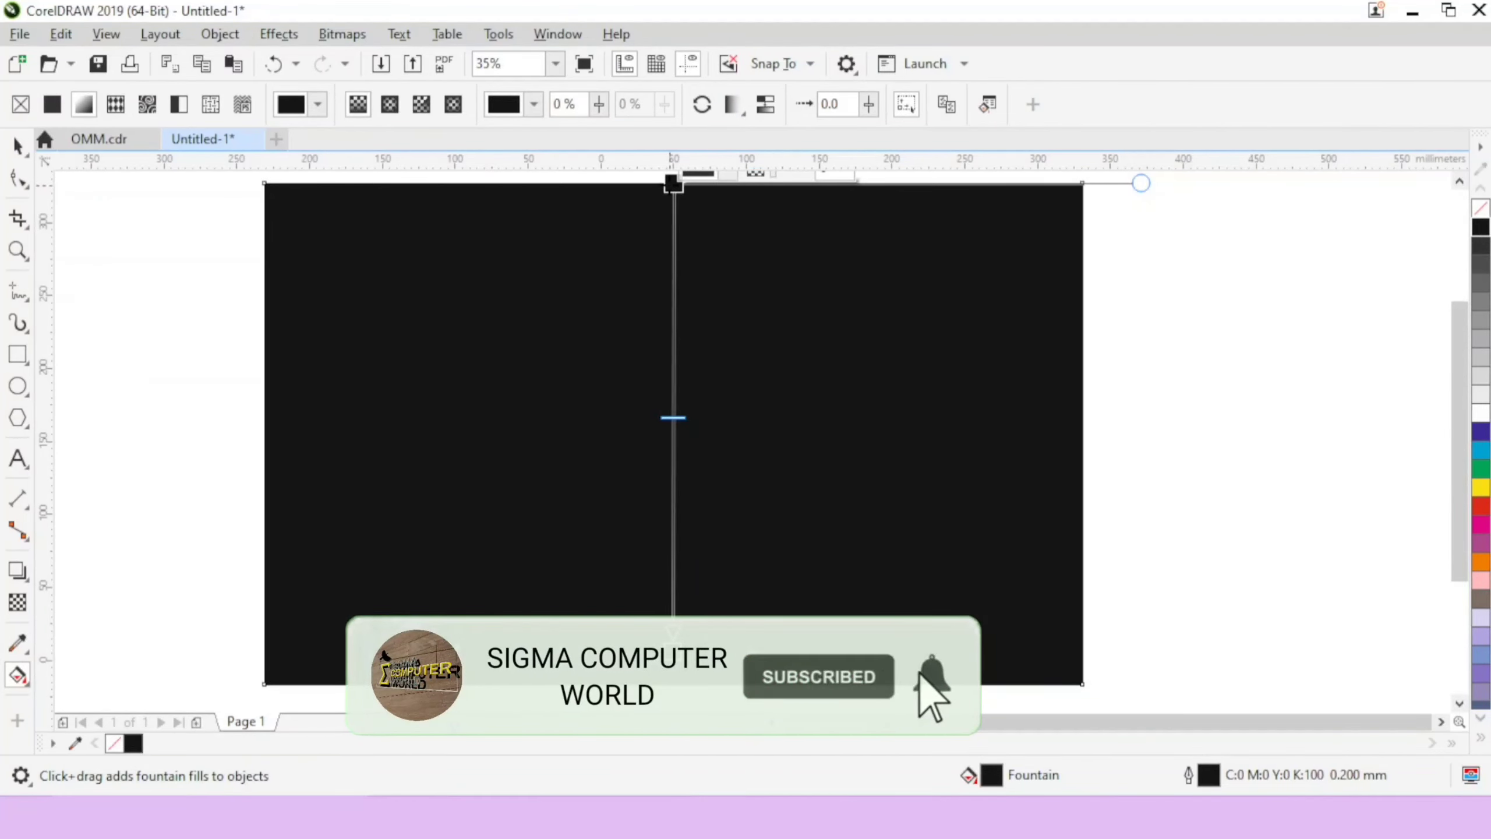
double_click(132, 745)
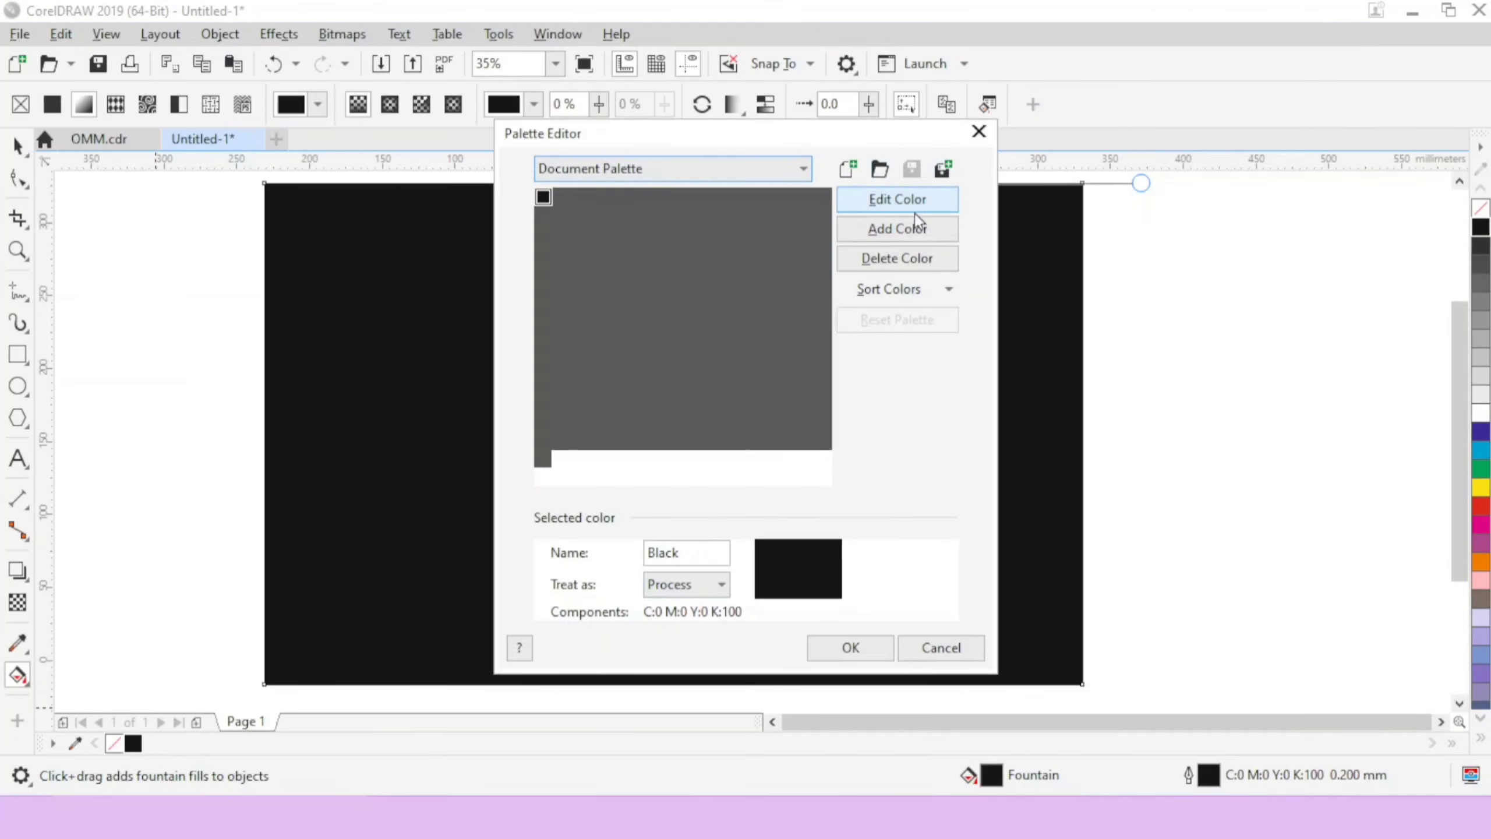
left_click(909, 207)
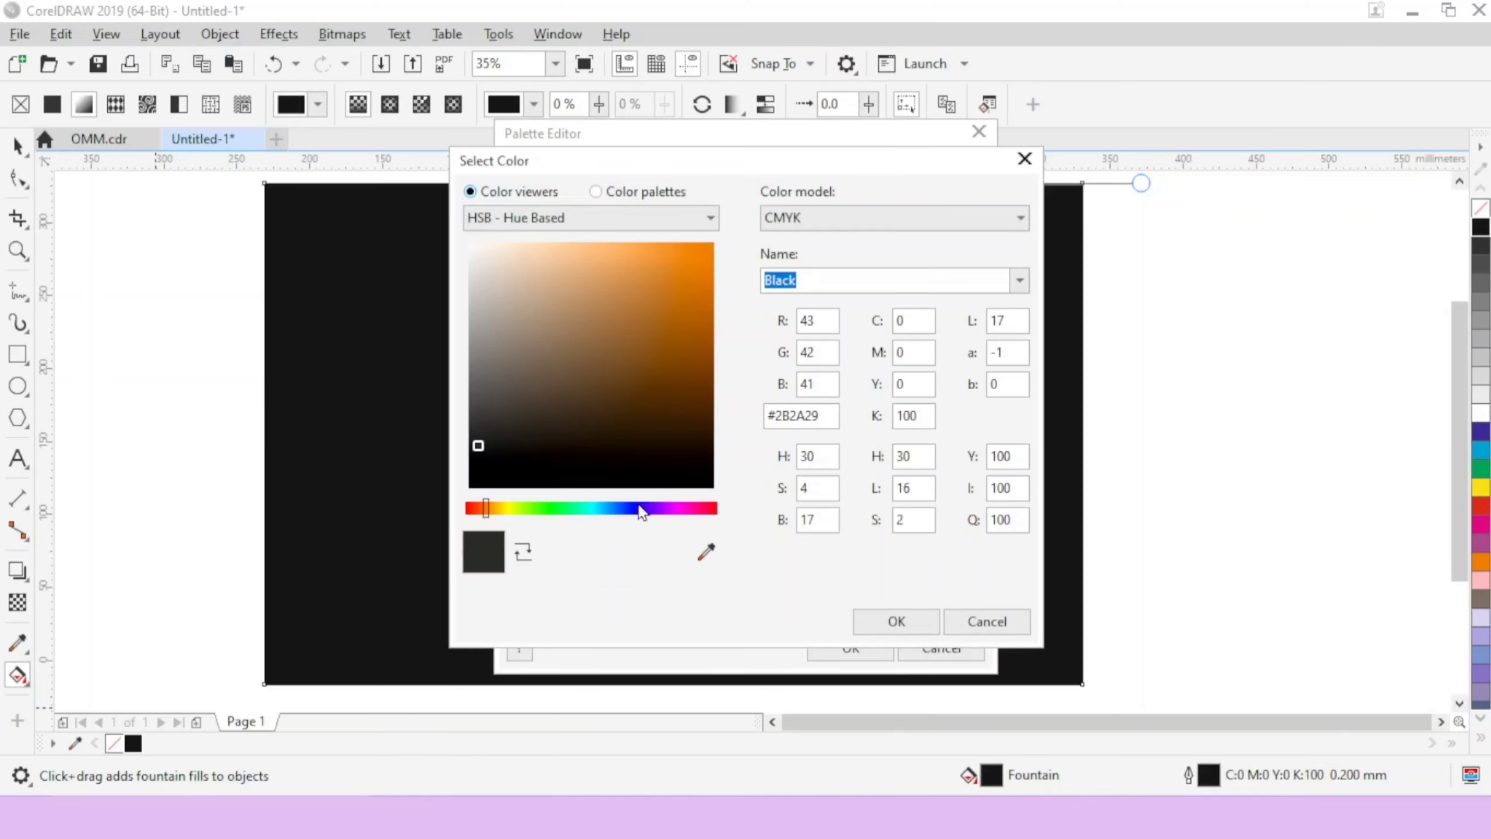
left_click(635, 508)
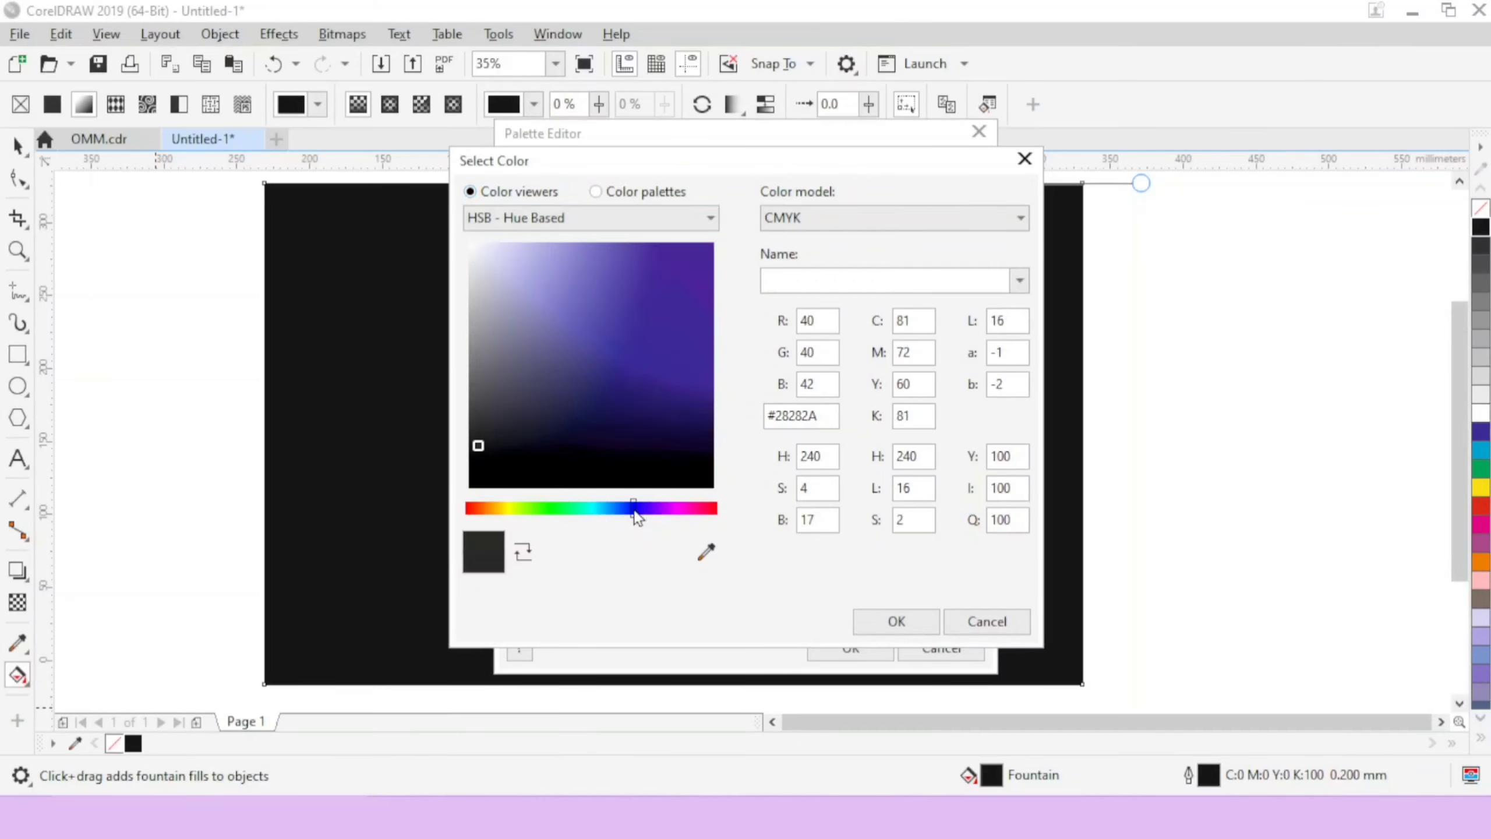
left_click(699, 445)
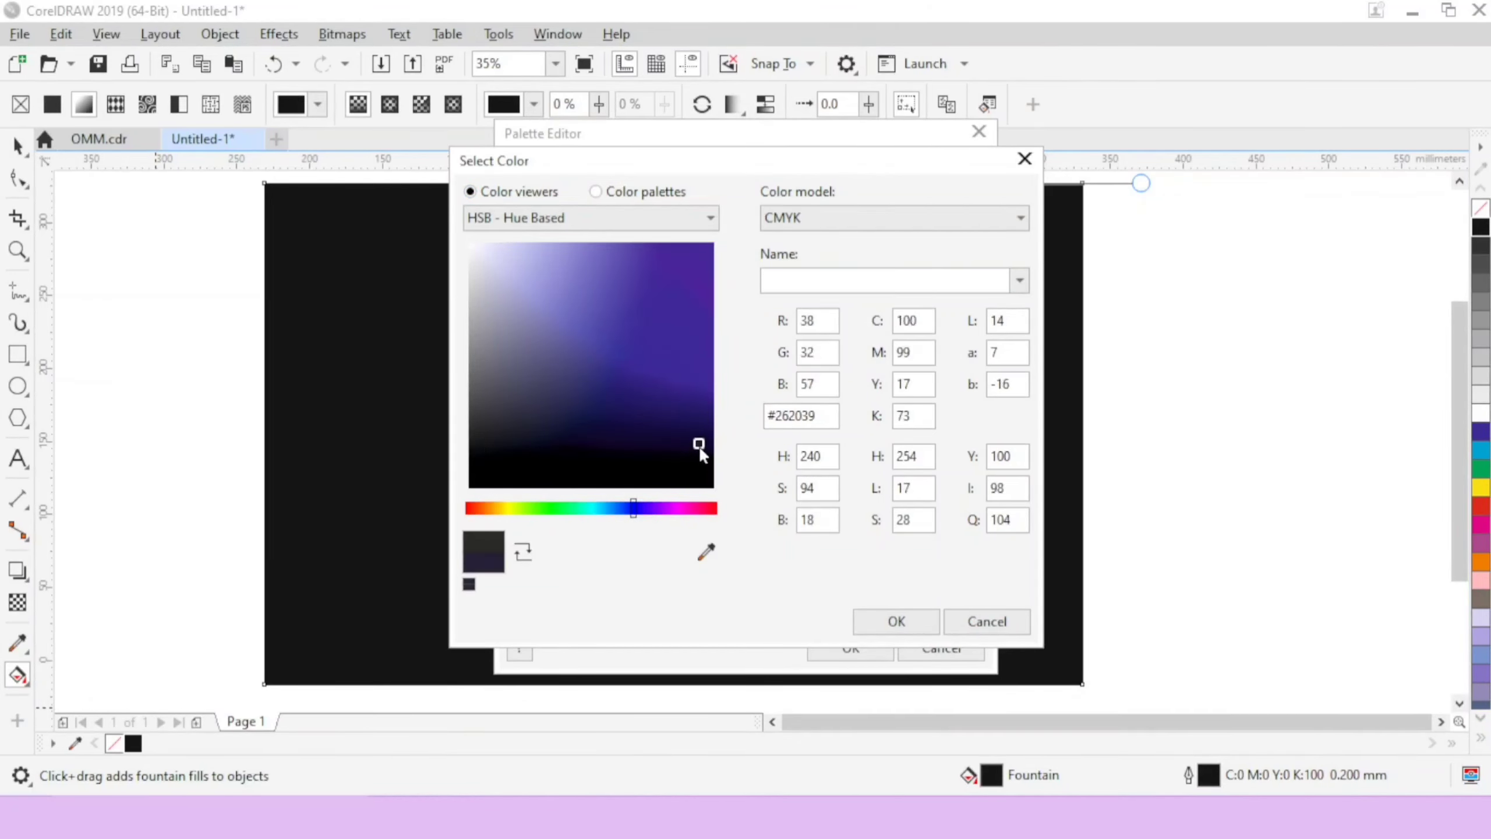
left_click(880, 624)
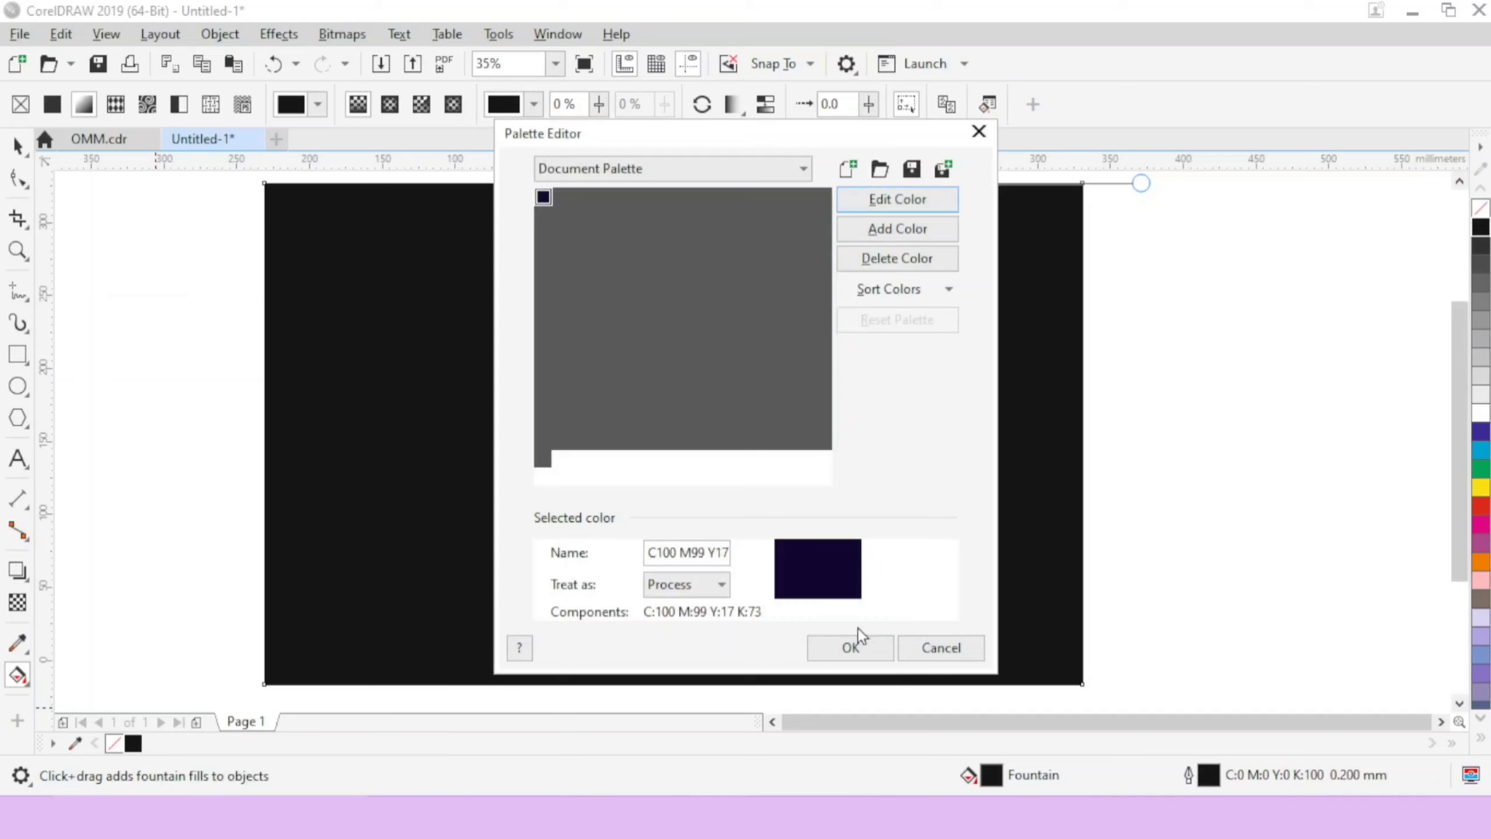
left_click(824, 646)
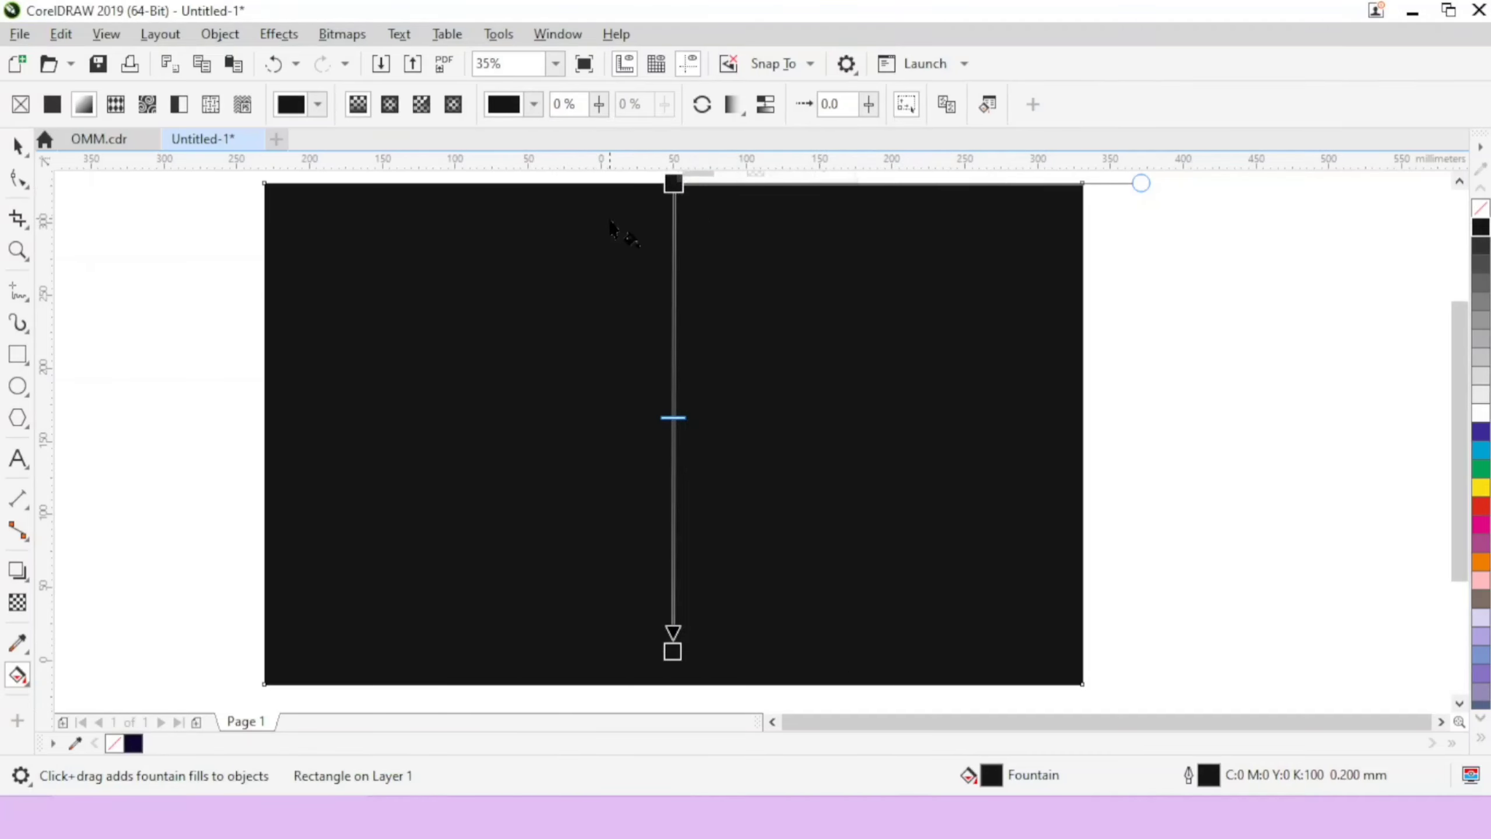
Apply the dark navy swatch to the gradient's upper node and shift the gradient midpoint closer to it
left_click(133, 743)
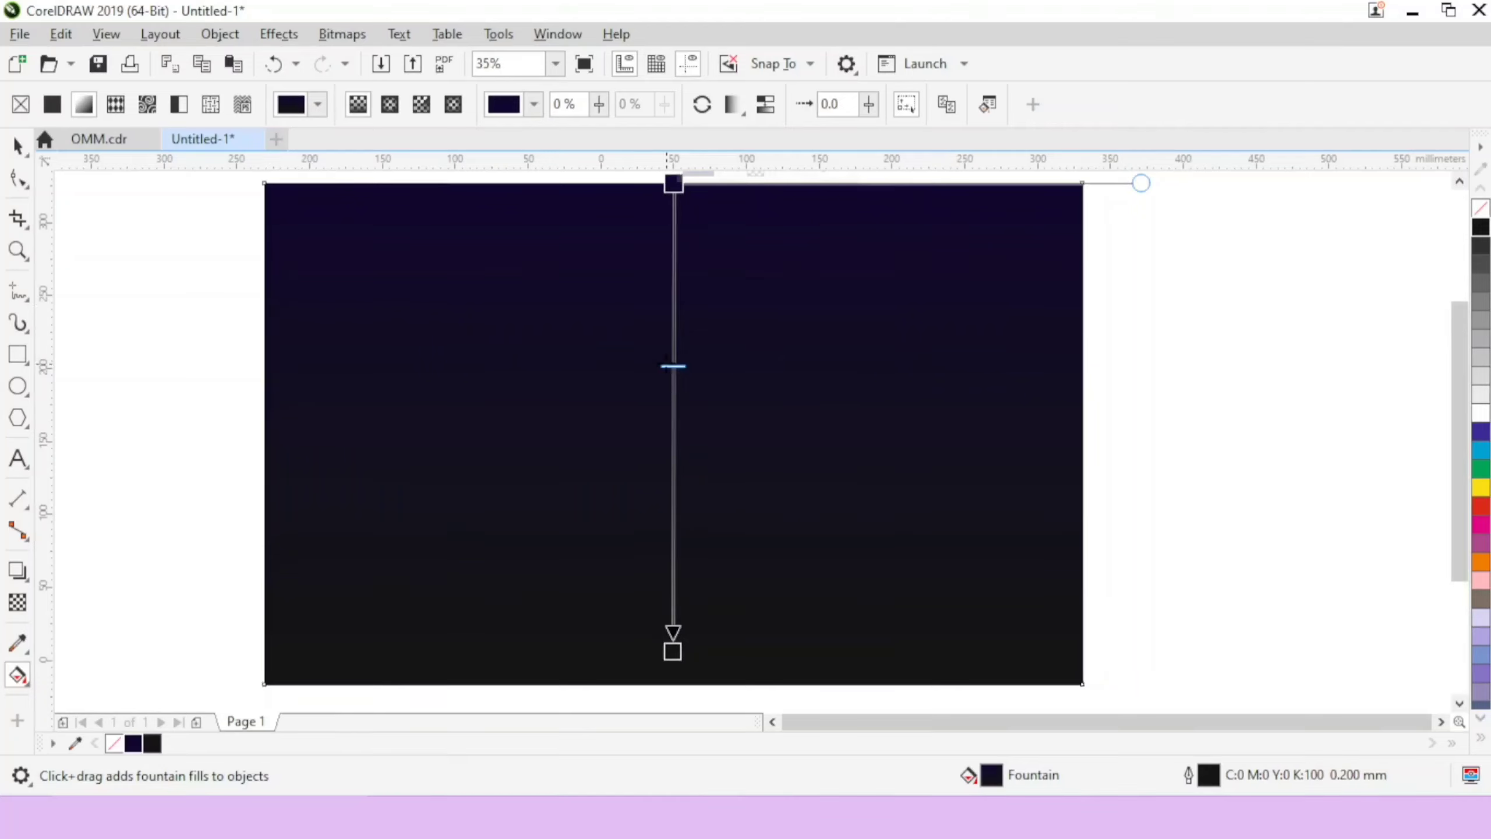
left_click_drag(673, 366, 674, 296)
key("Escape")
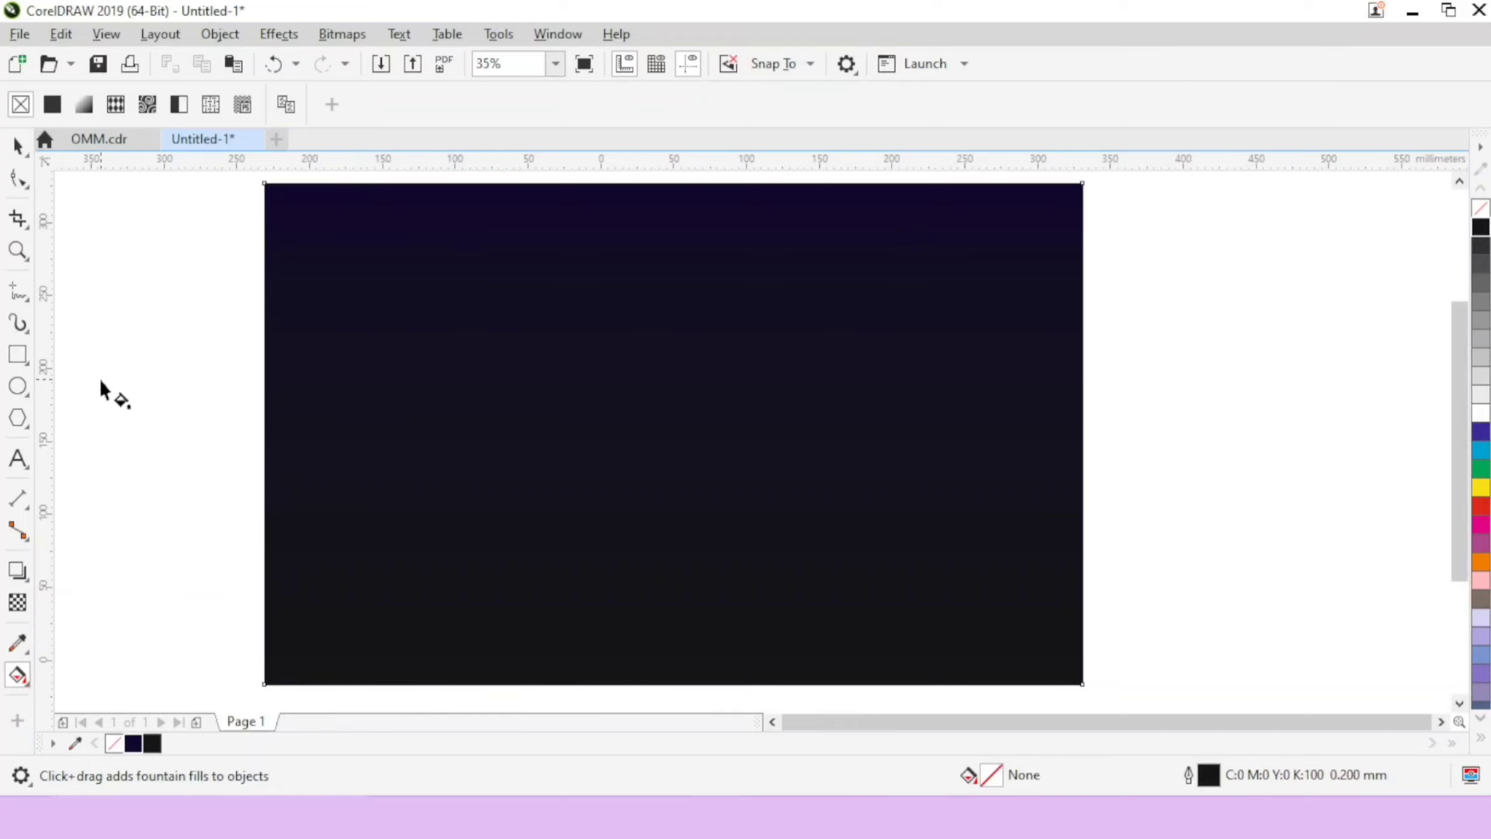
Remove the outline from the gradient-filled rectangle
key("space")
key("ctrl+a")
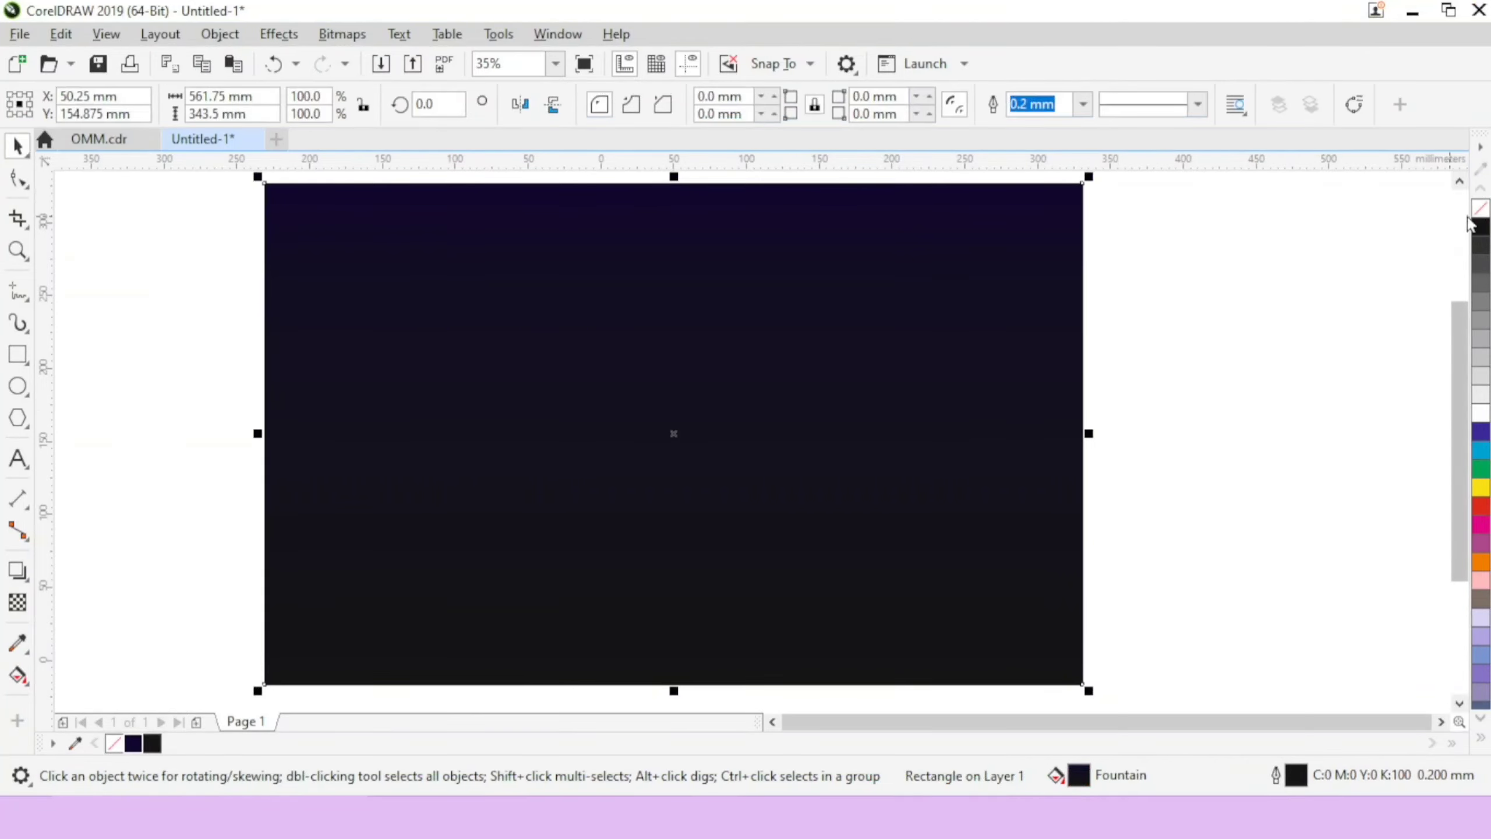
right_click(1480, 218)
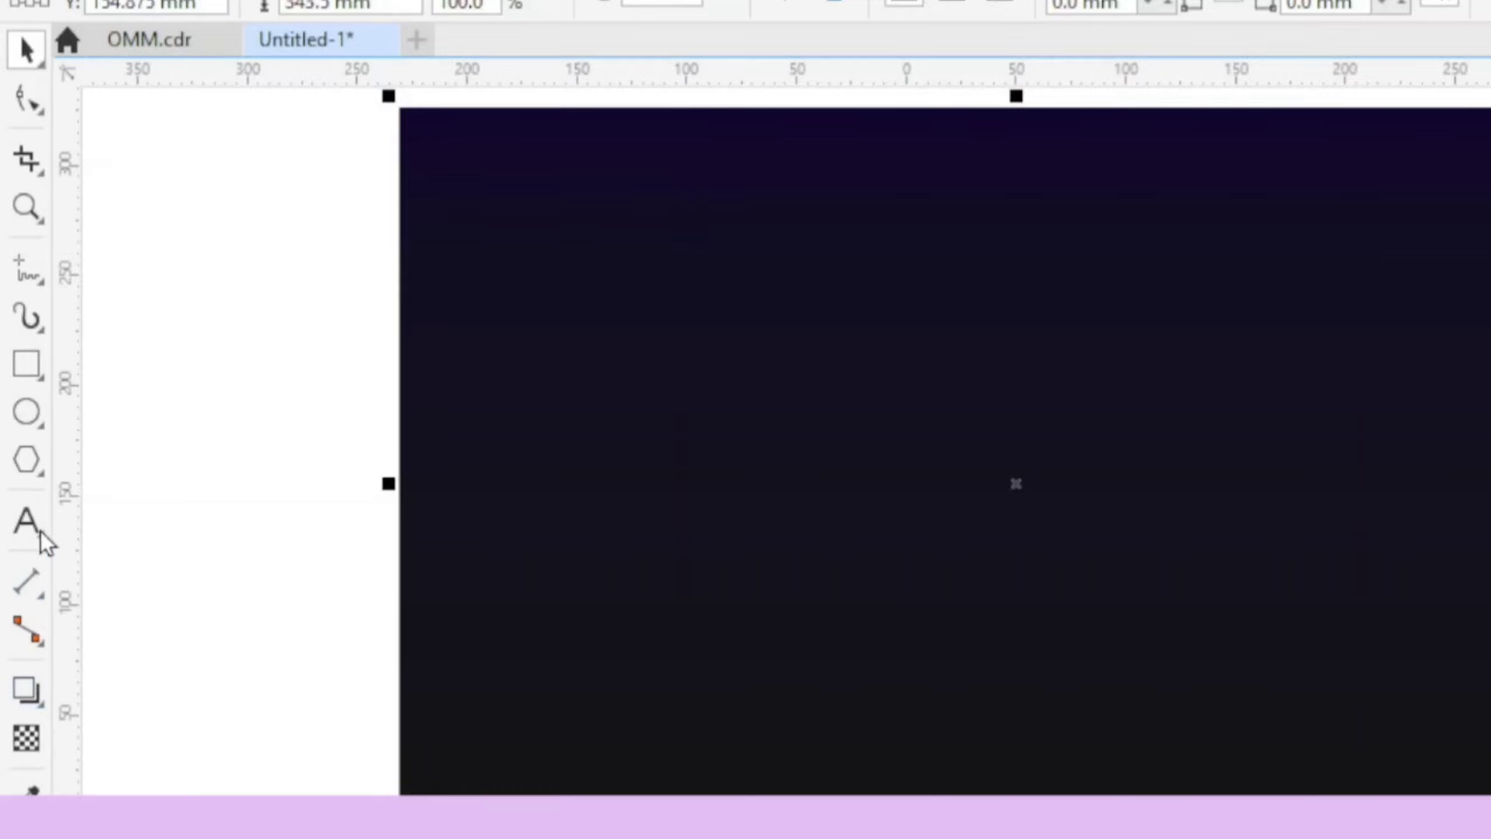
Draw a four-pointed star about 142 by 146 mm over the dark background rectangle
left_click(44, 476)
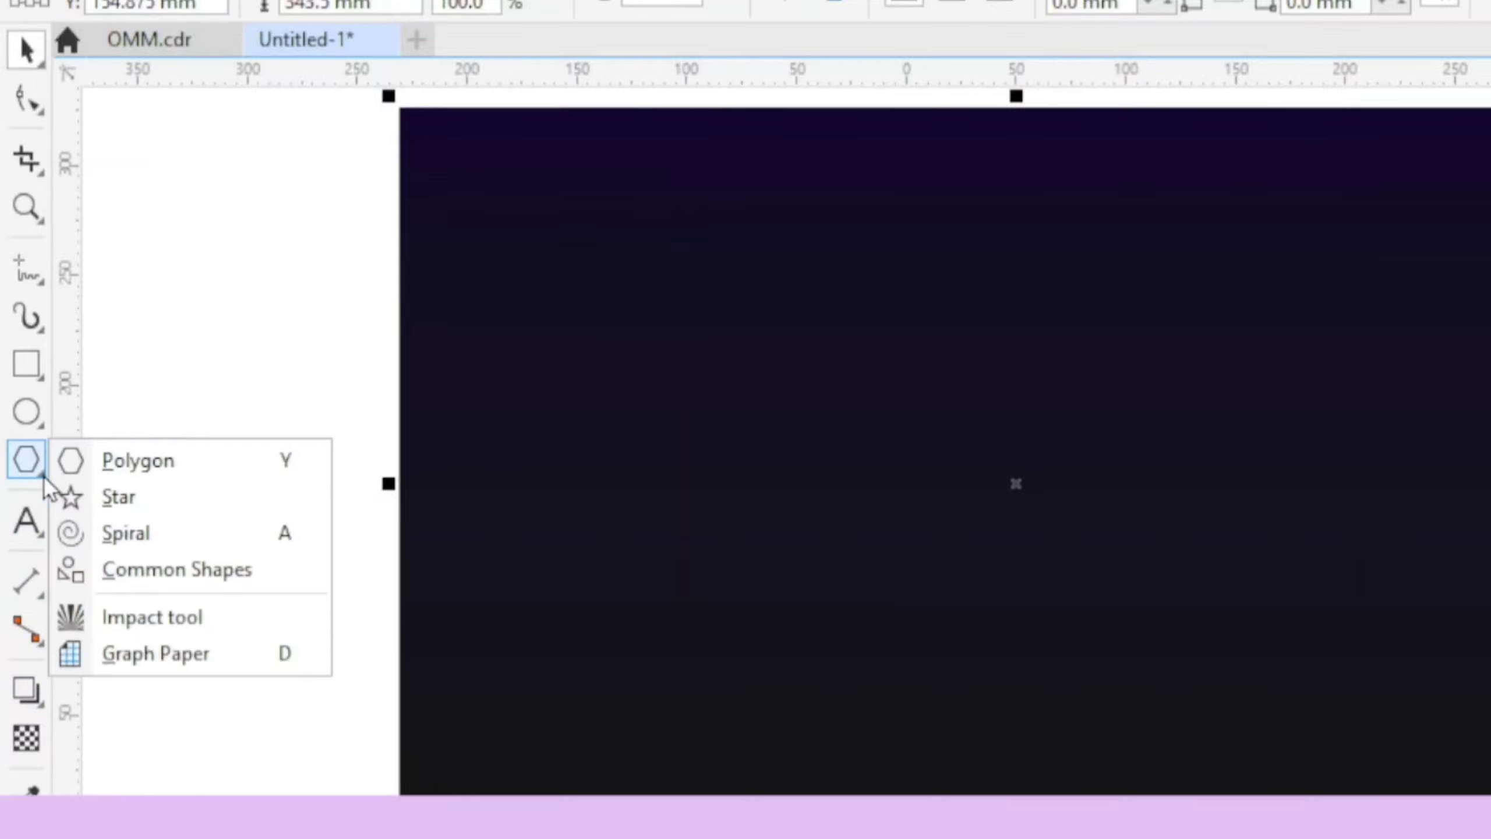
left_click(75, 496)
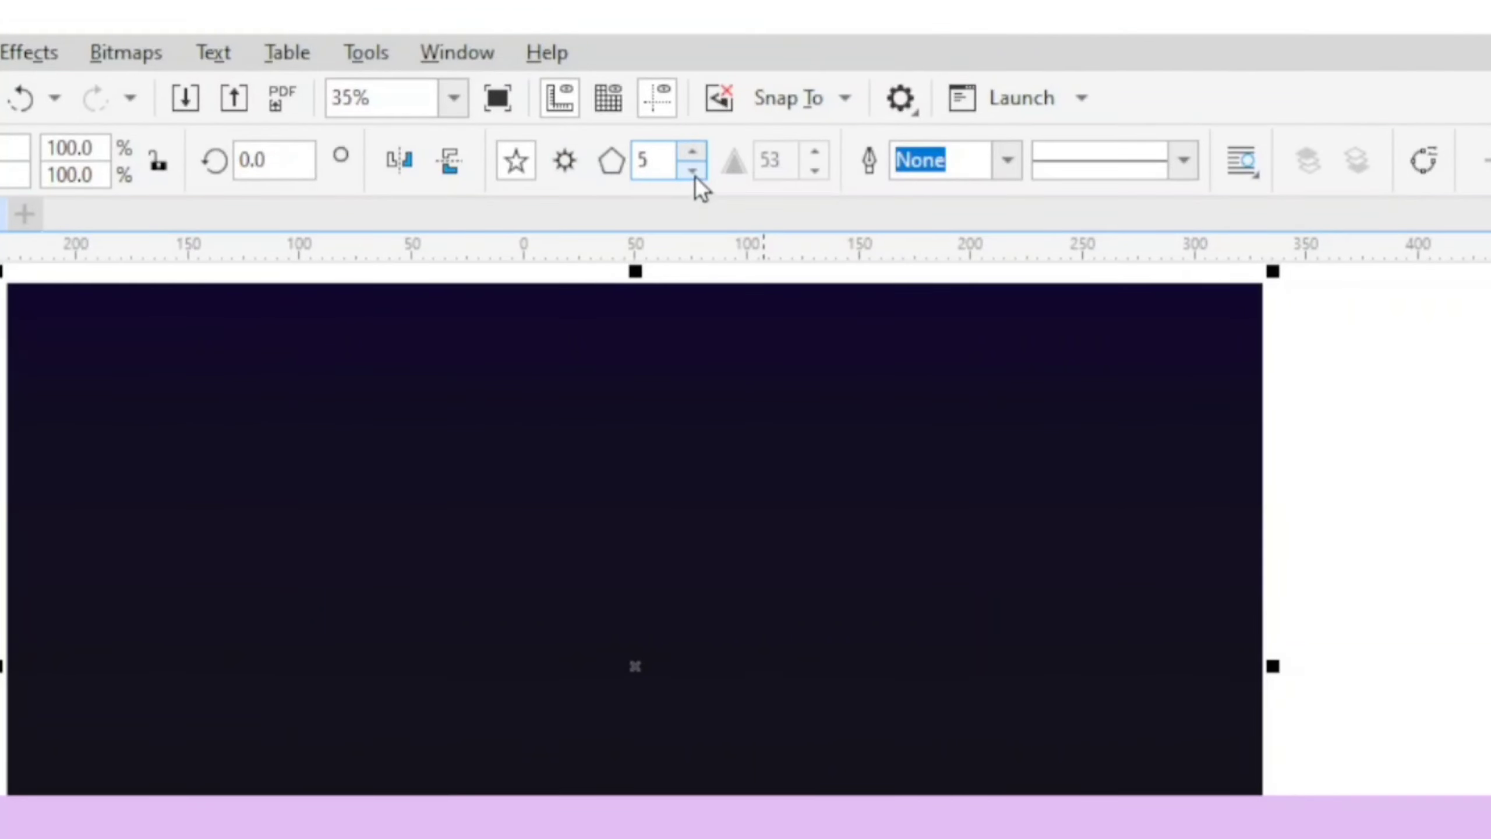
left_click(693, 170)
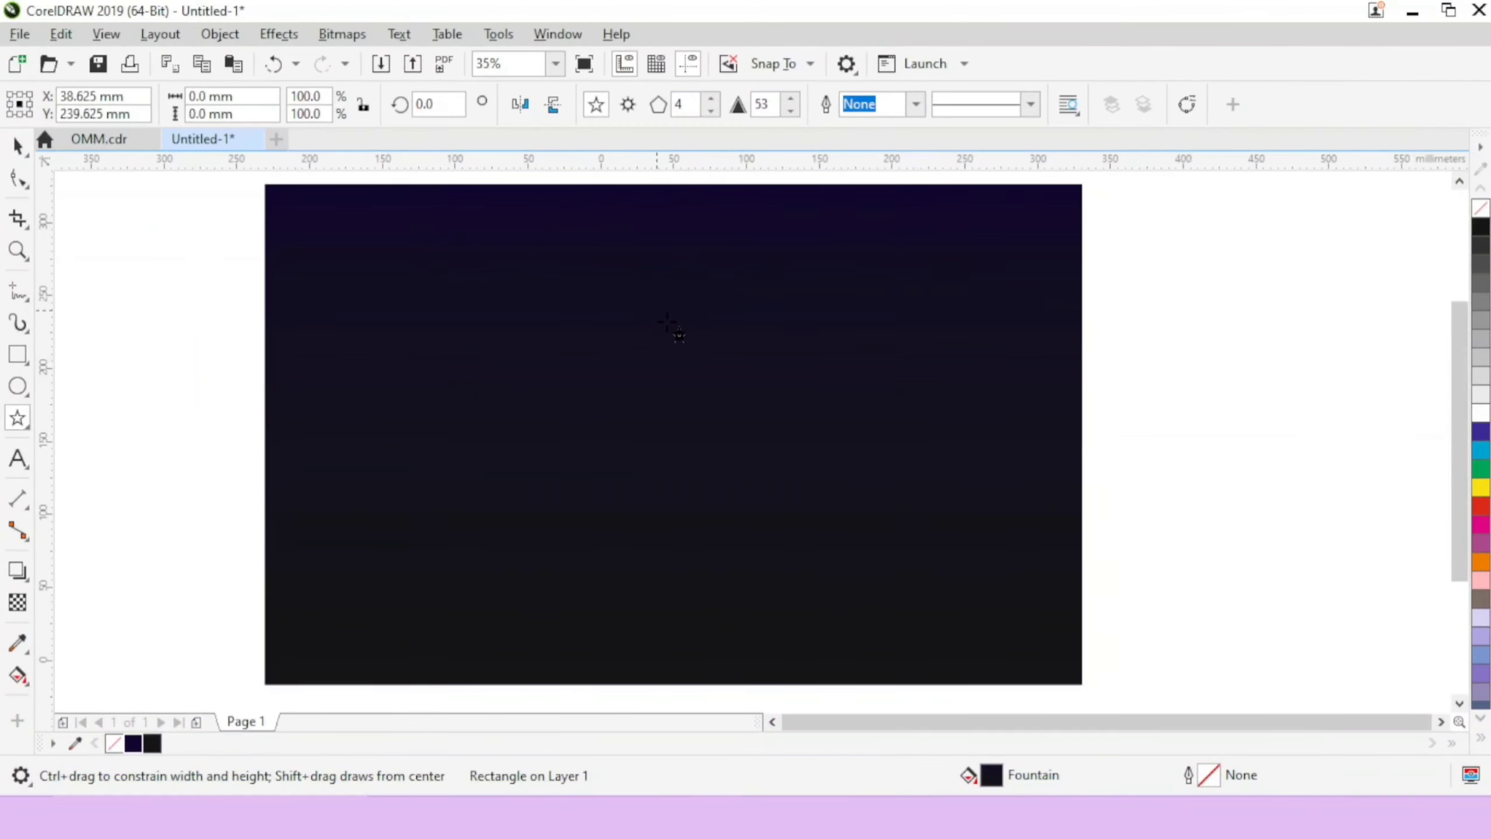
left_click_drag(656, 310, 870, 528)
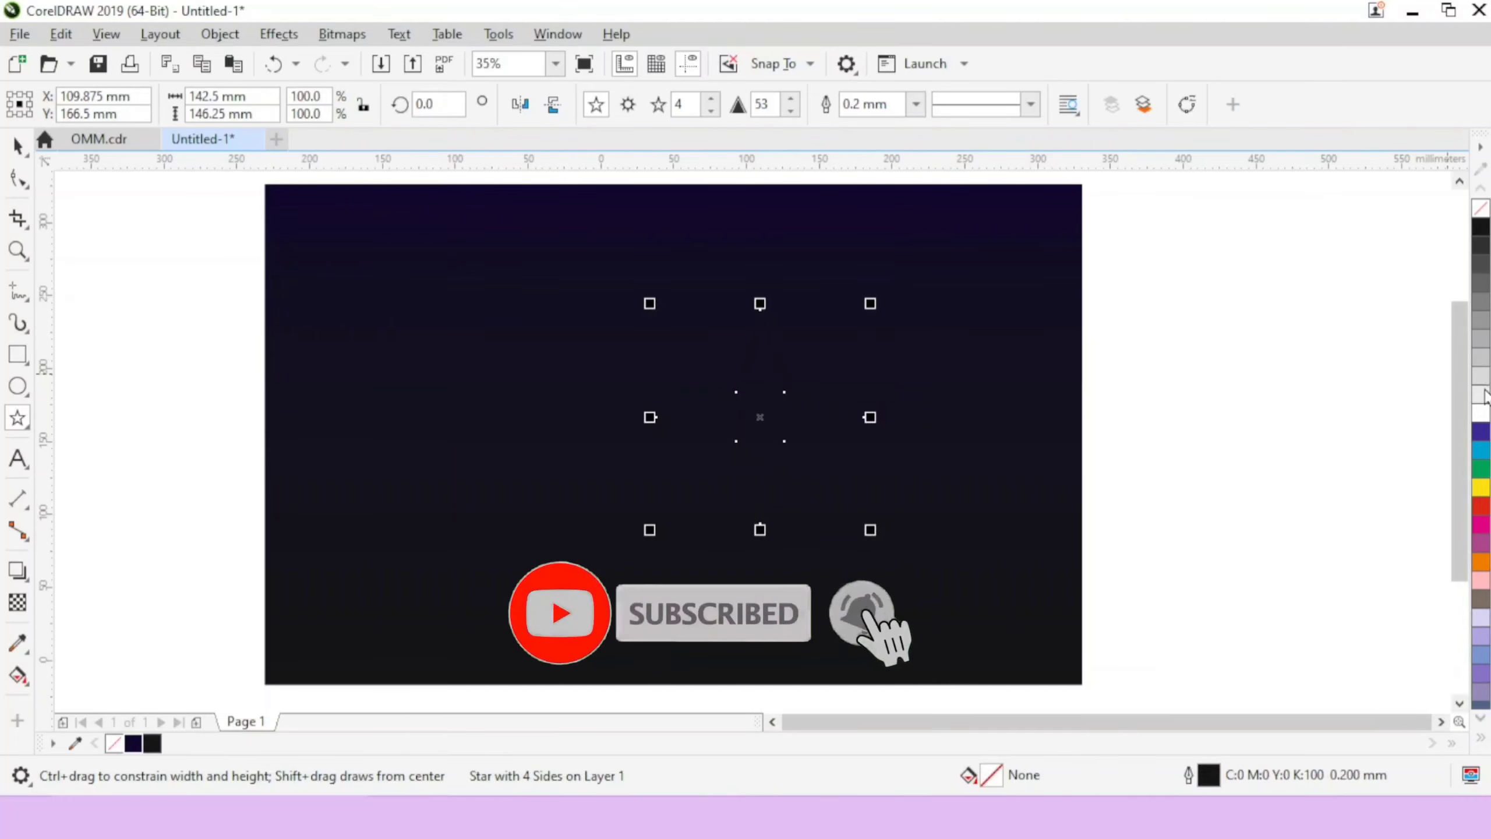
Fill the star with white, remove its outline and move it near the centre of the background
left_click(1482, 411)
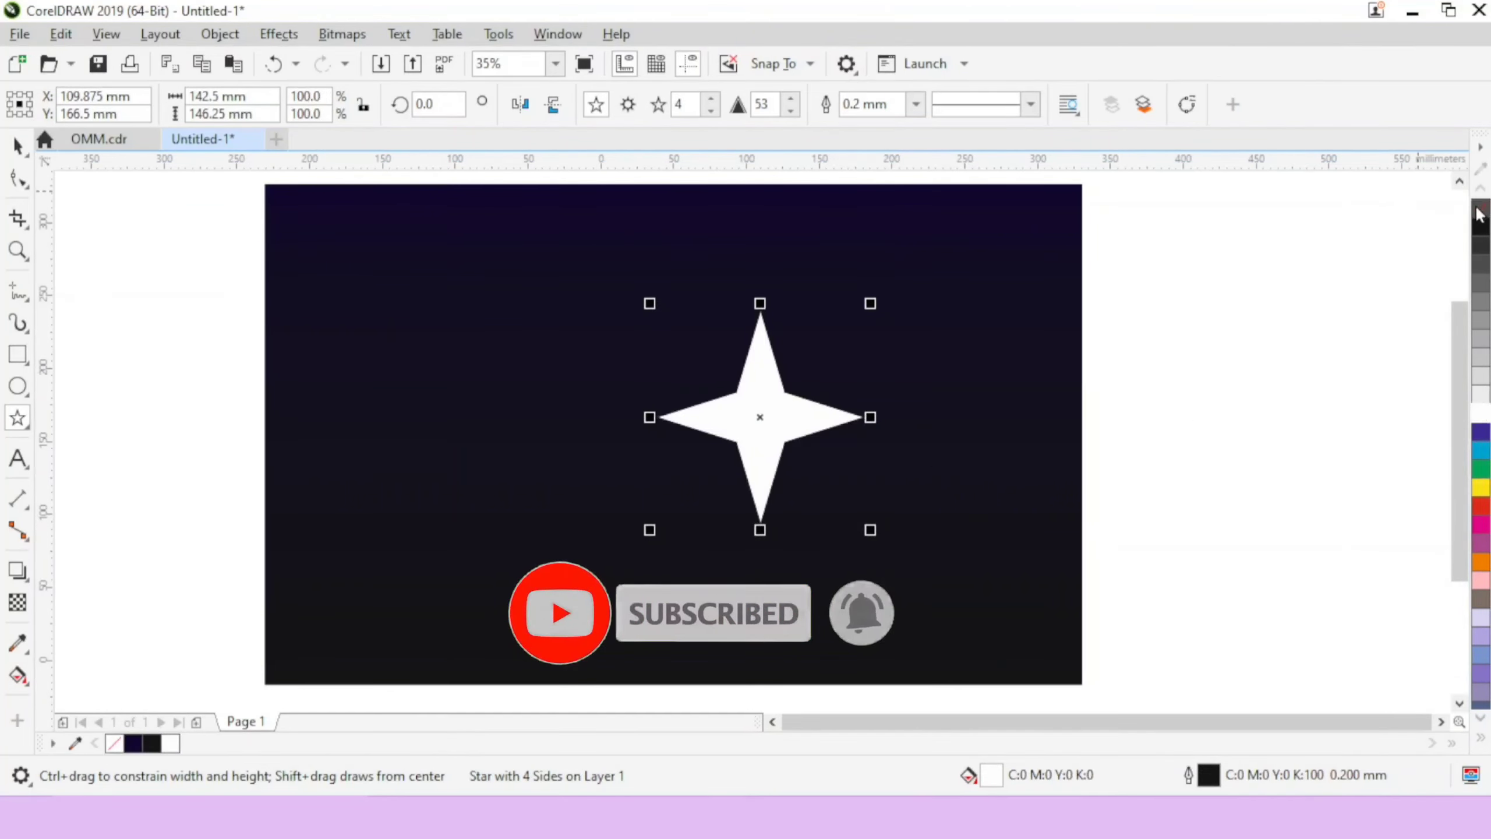
right_click(1479, 215)
left_click(17, 145)
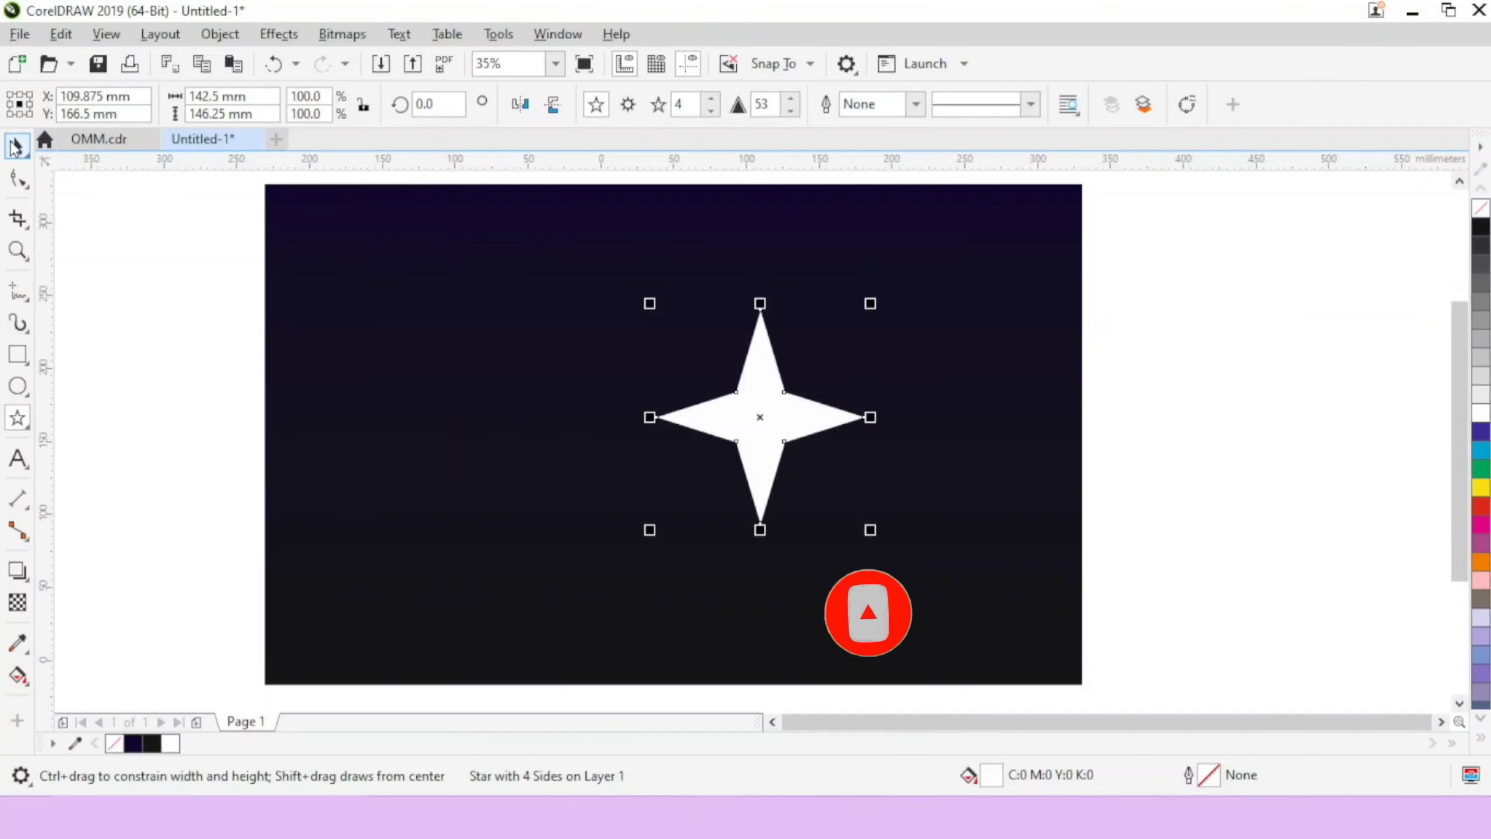
left_click_drag(779, 415, 713, 409)
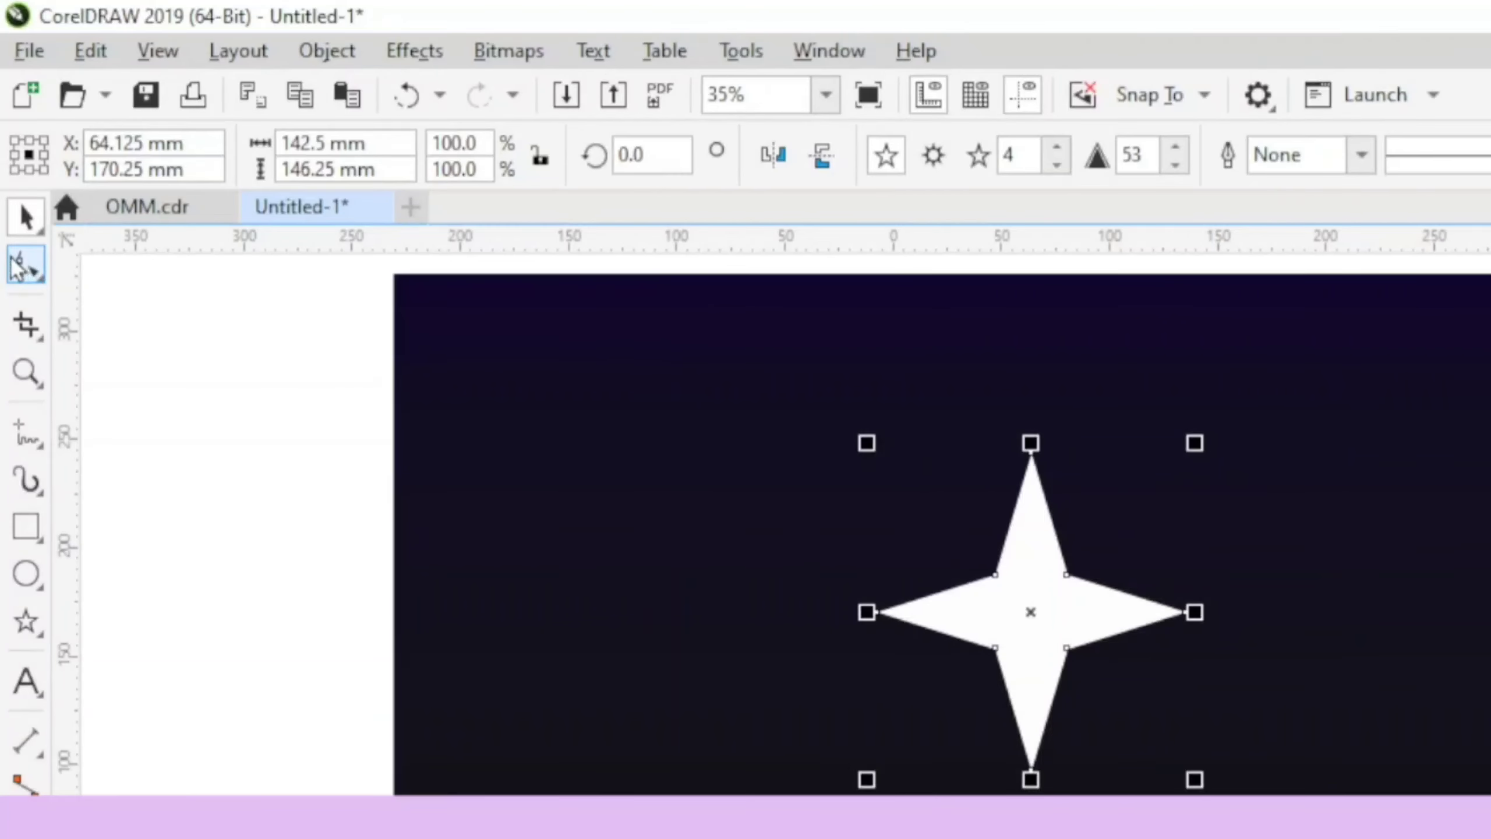
Pull the star's inner nodes toward its centre to thin the points to a sharpness of 92
left_click(23, 266)
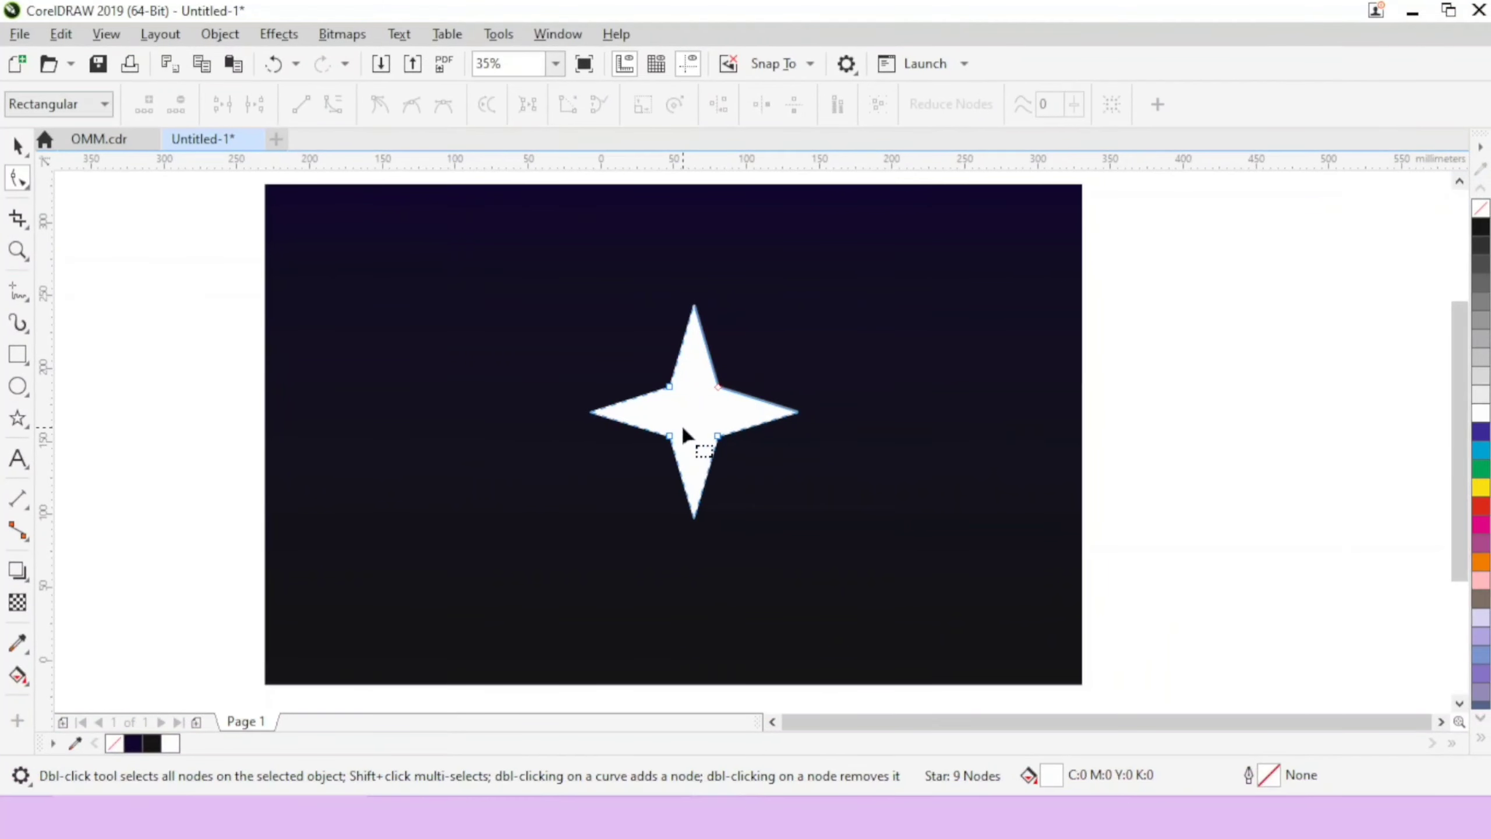
scroll(683, 431, "up", 3)
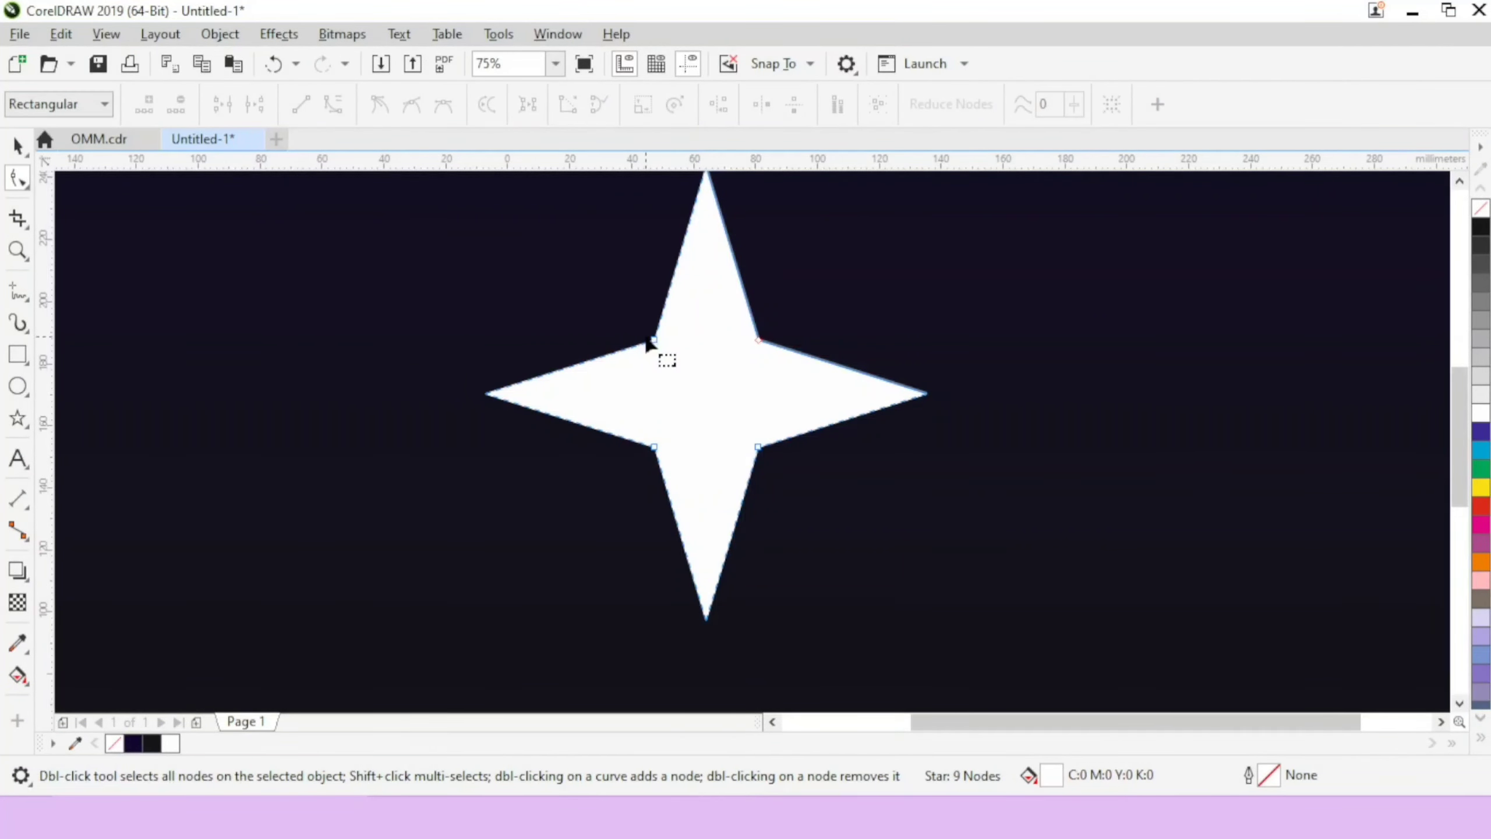
left_click_drag(654, 340, 692, 399)
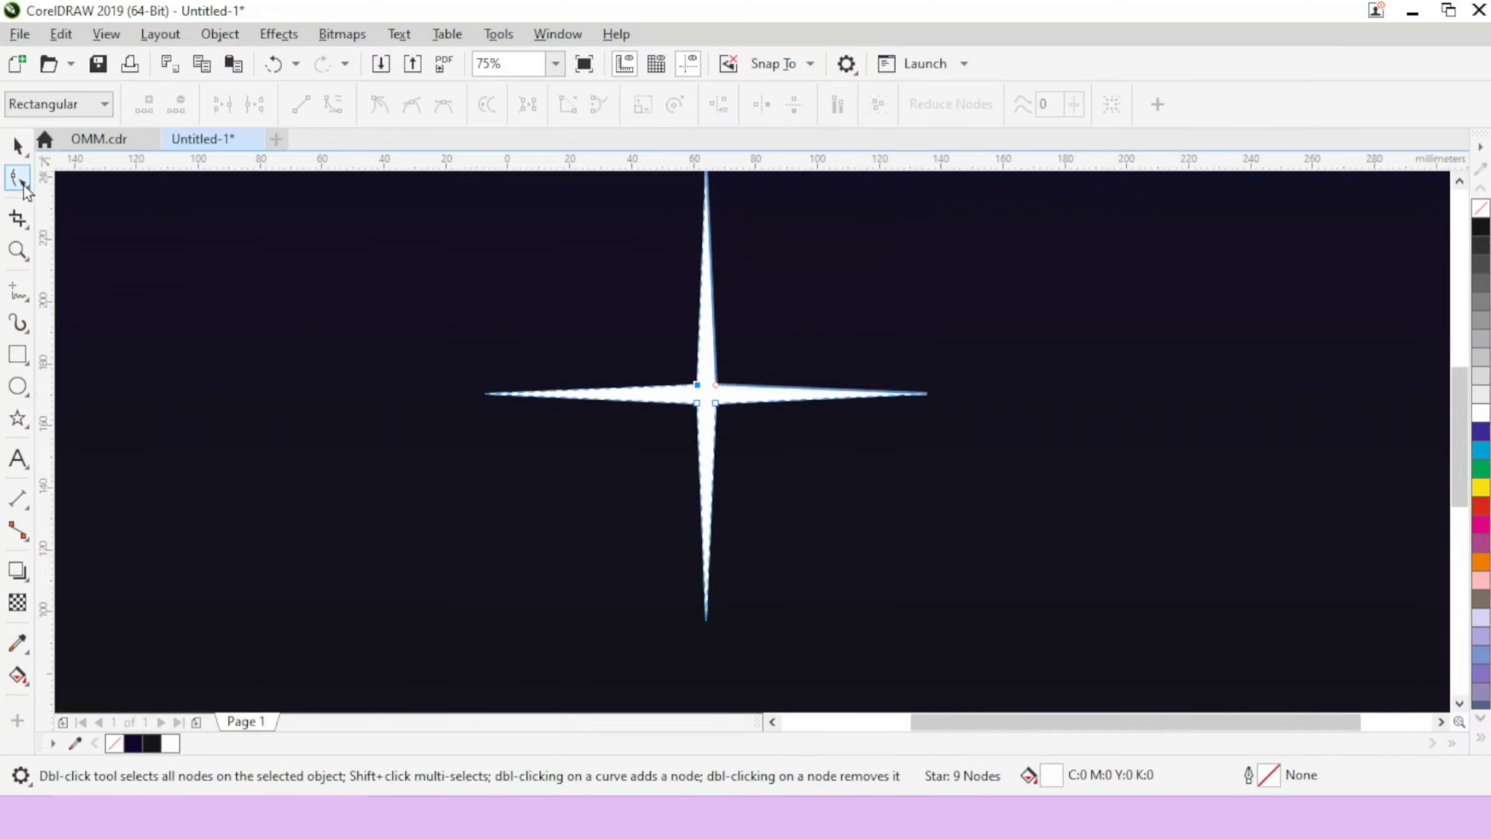
left_click(17, 146)
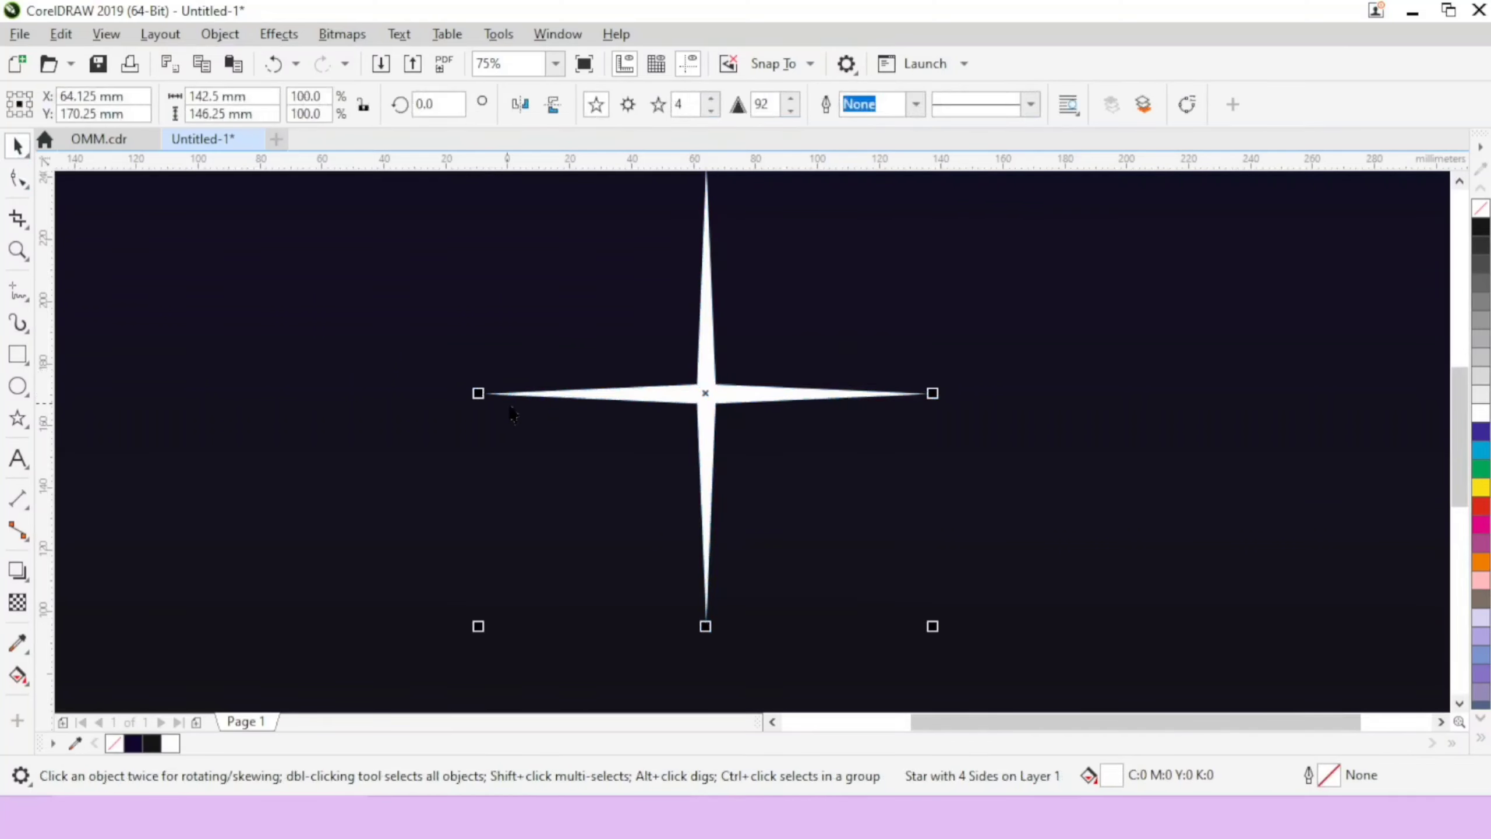
Create a copy of the star rotated about its centre to about 312 degrees, forming an eight-pointed sparkle
left_click(706, 399)
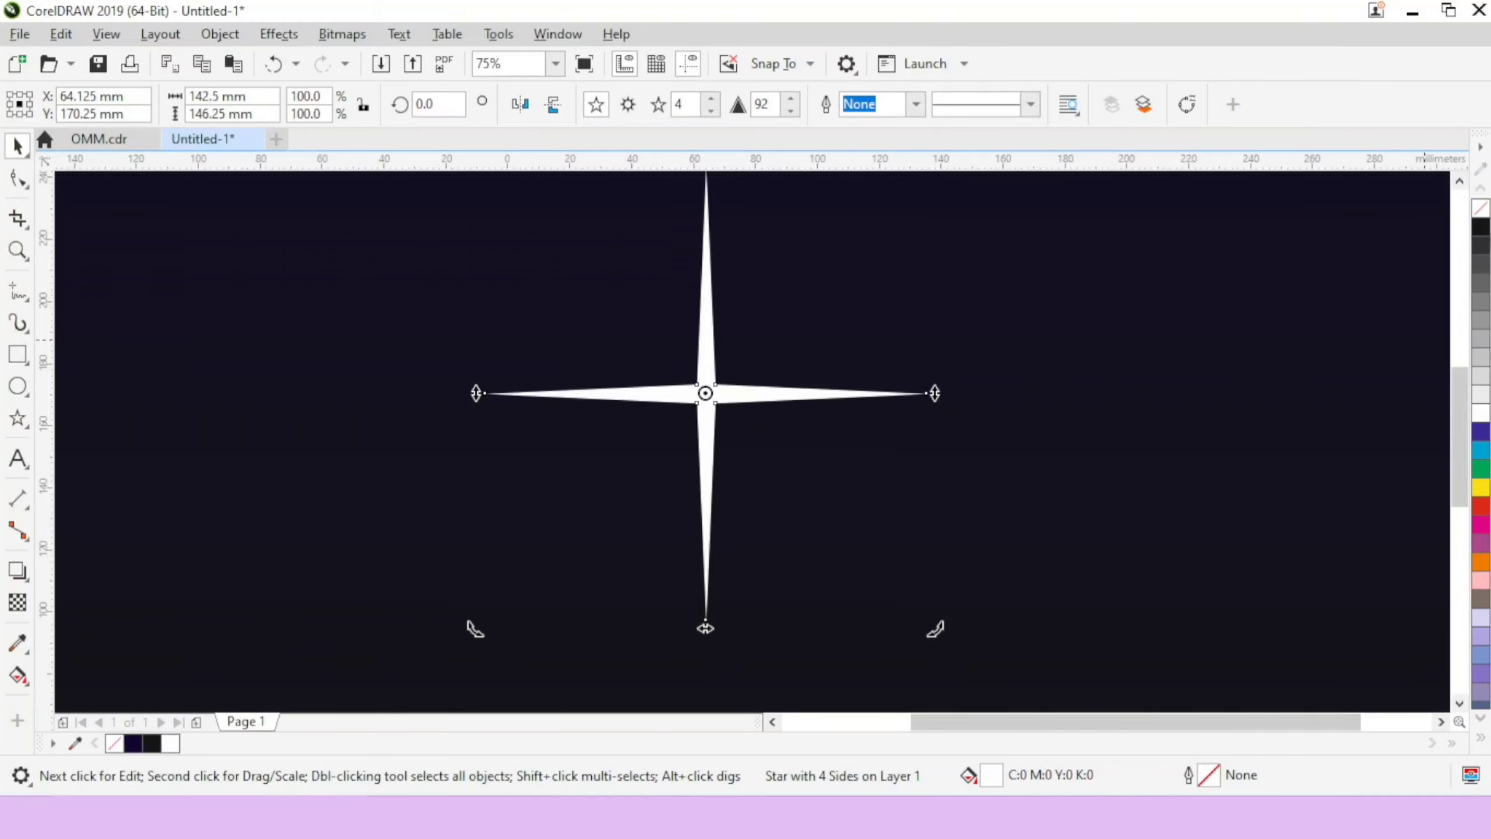
left_click(1460, 181)
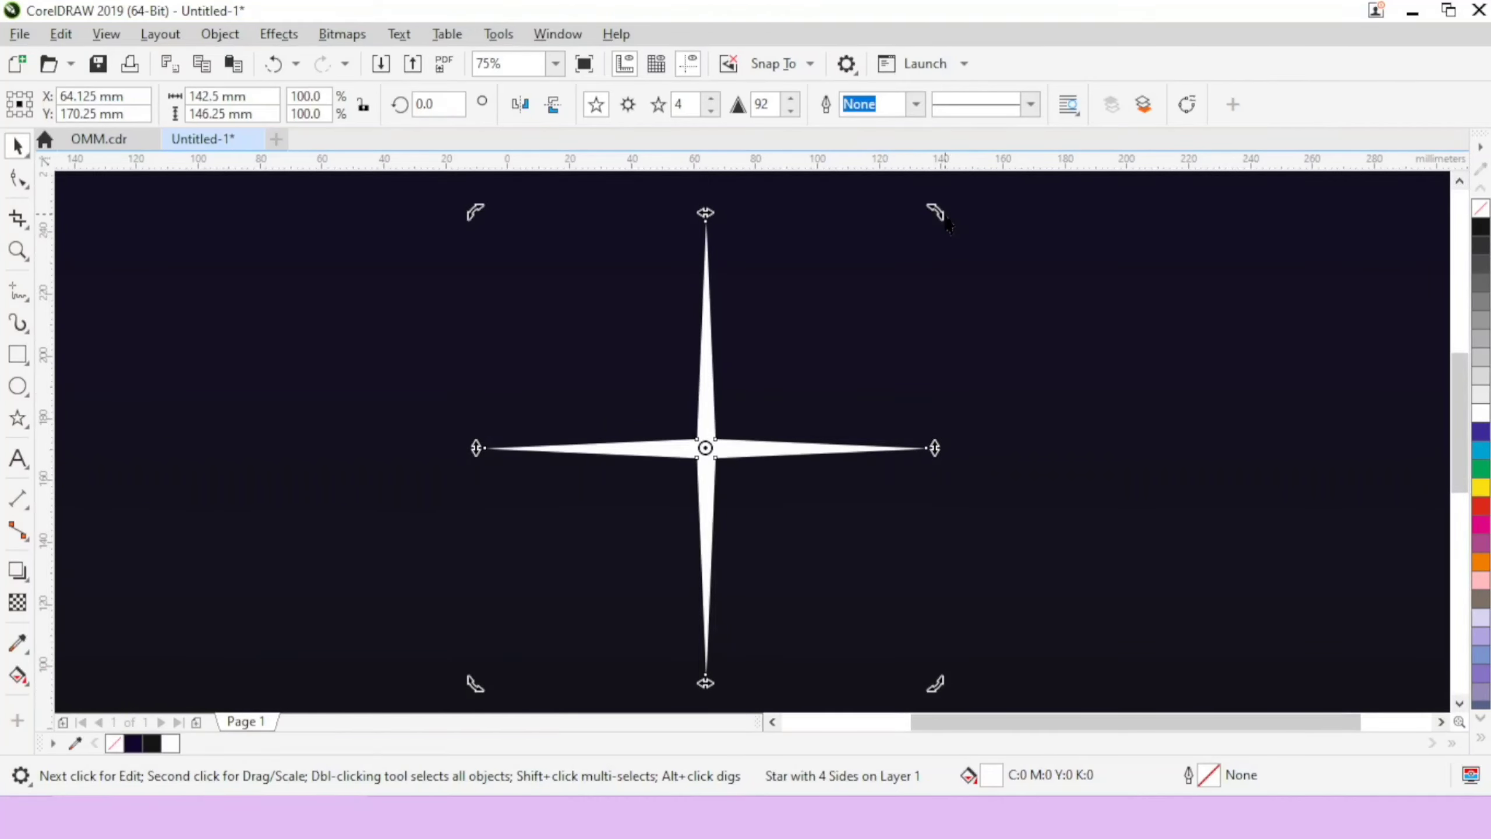
left_click_drag(937, 229, 975, 466)
left_click(400, 285)
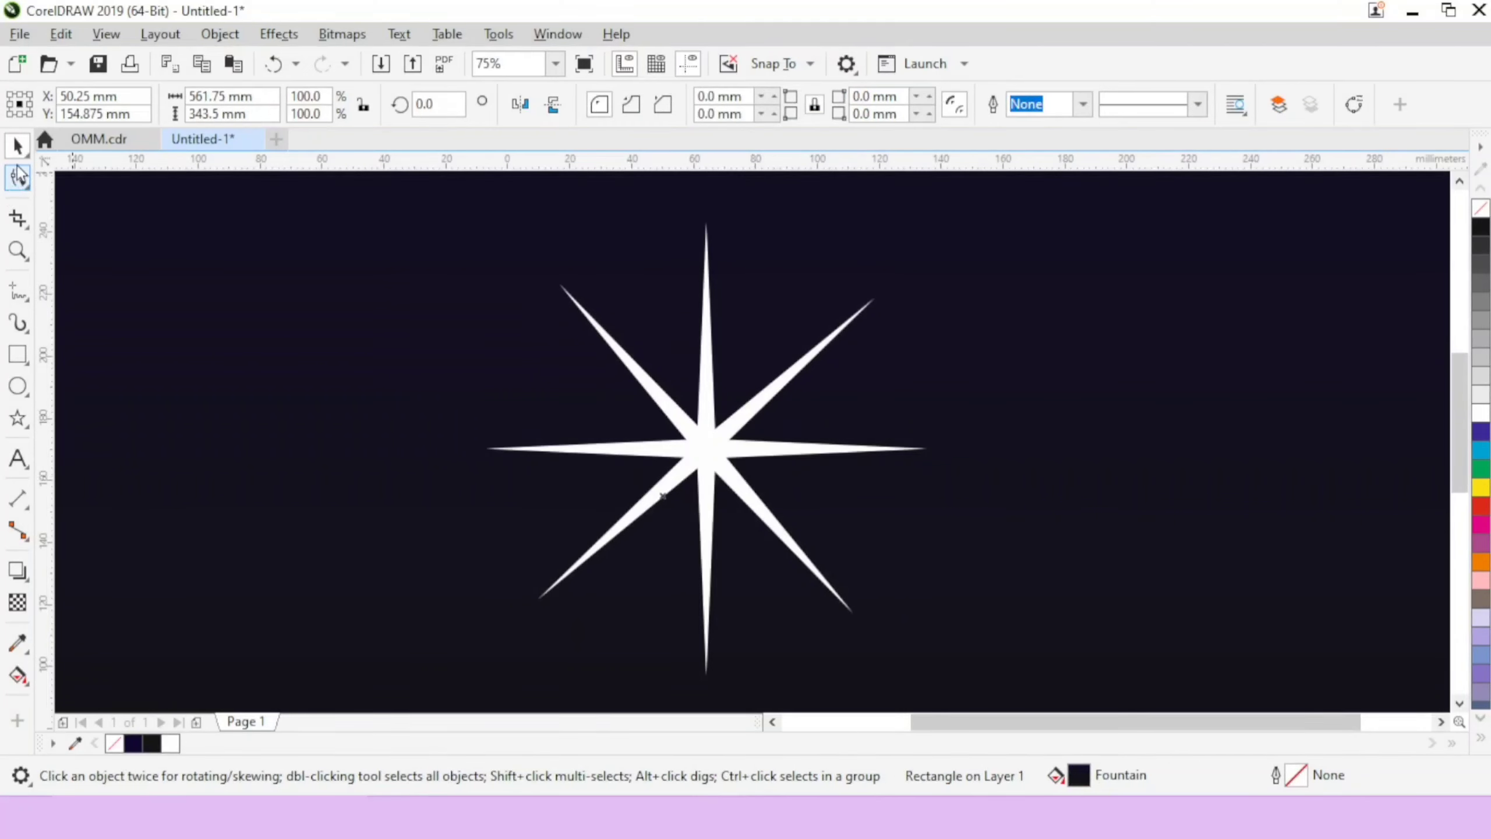
Group the upright star with its rotated copy
left_click(712, 373)
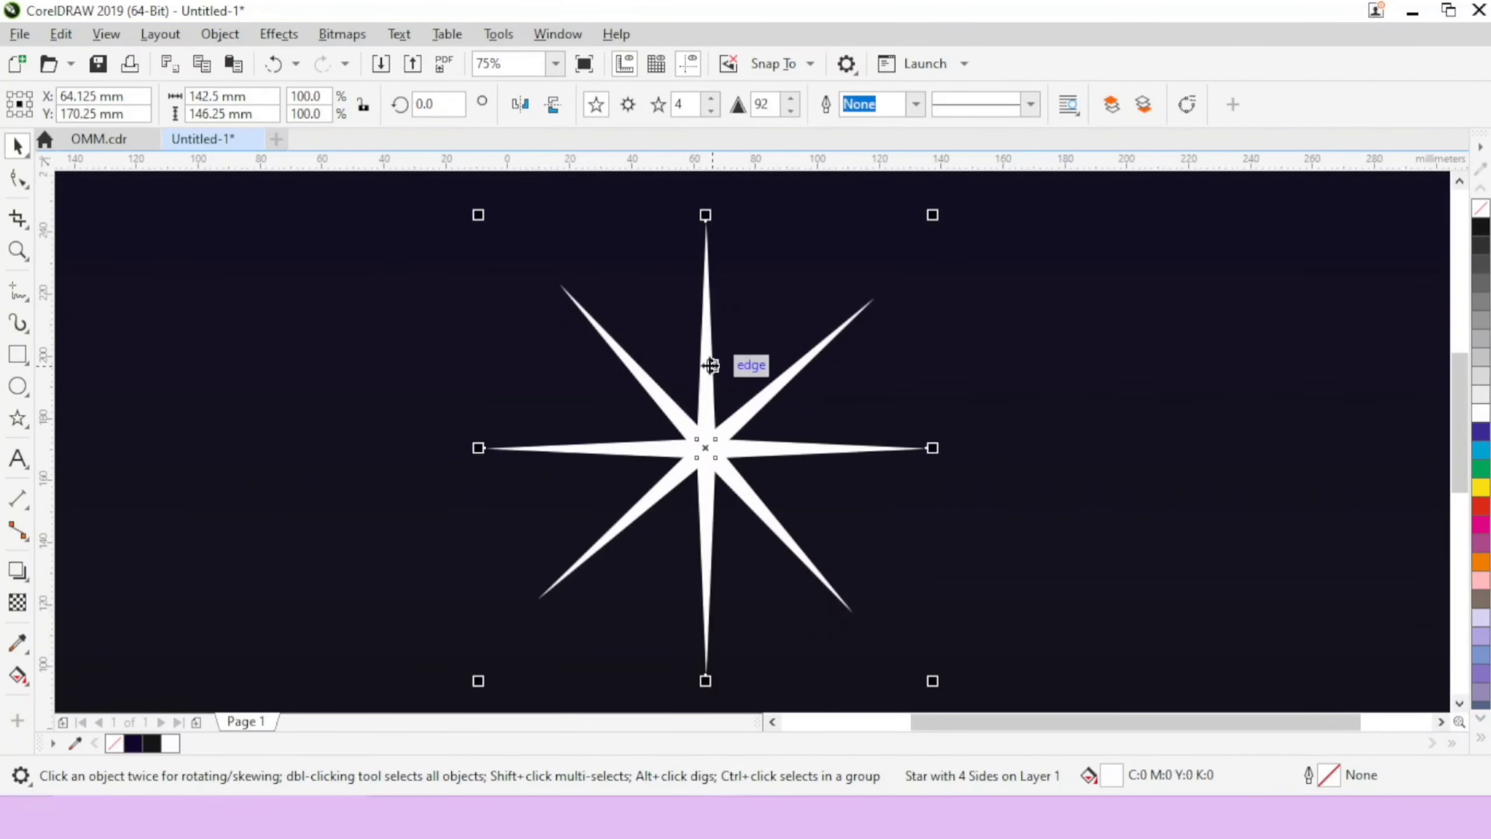
left_click(689, 435, "shift")
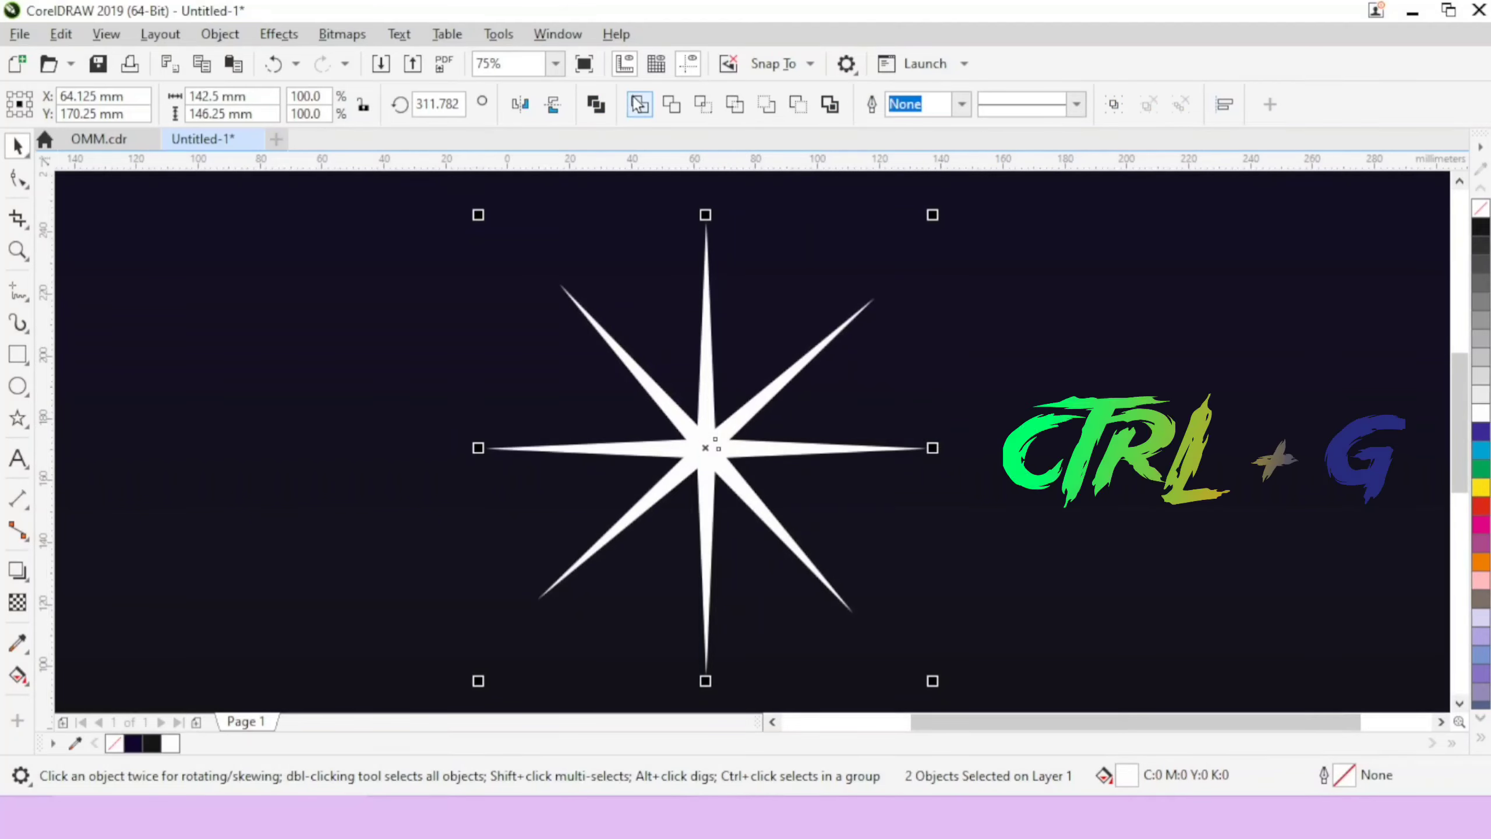
key("ctrl+g")
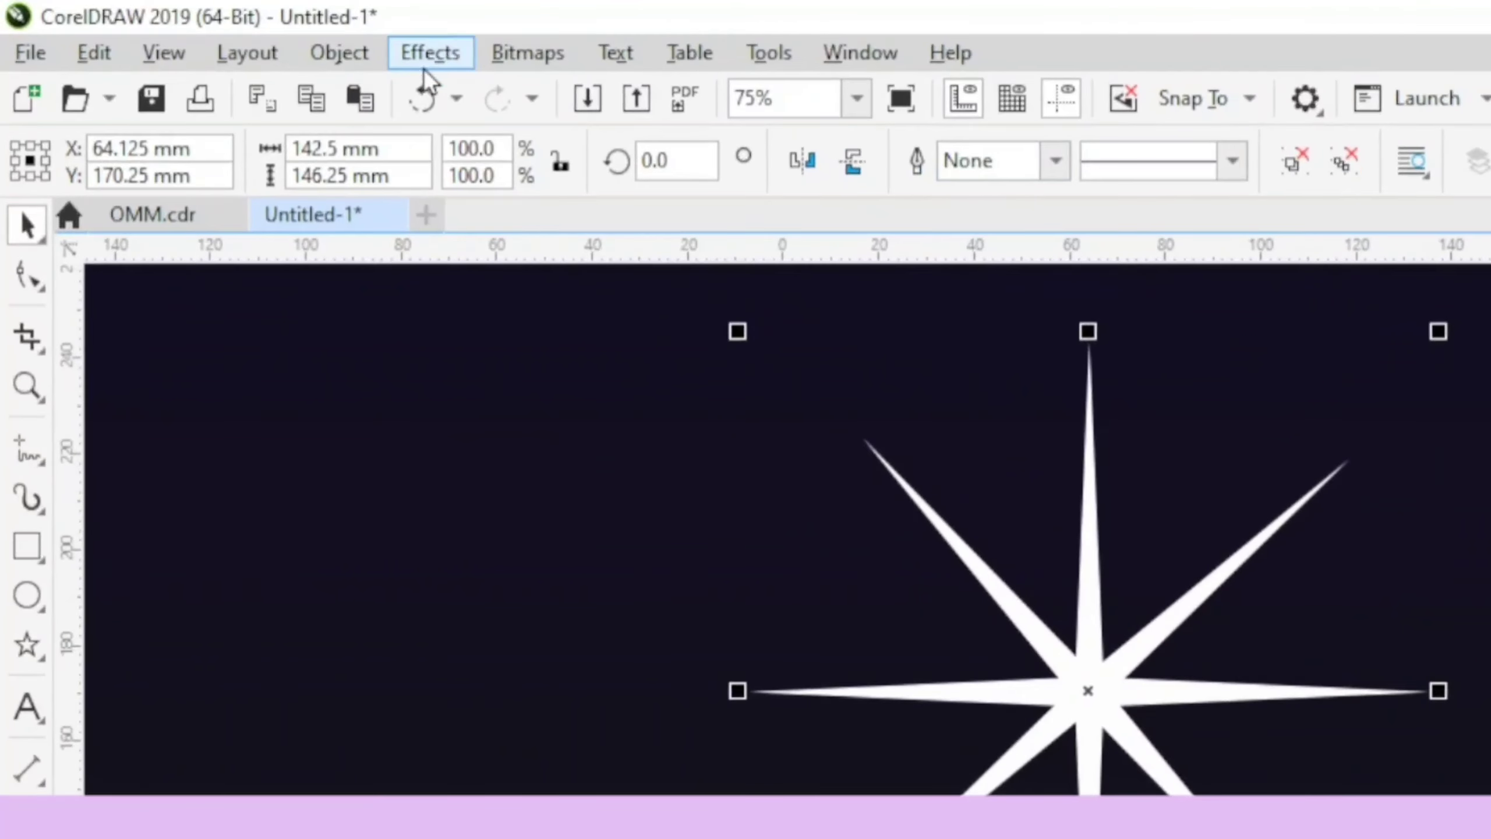
Apply a Gaussian Blur with a 10.2-pixel radius to the grouped eight-pointed star
left_click(277, 41)
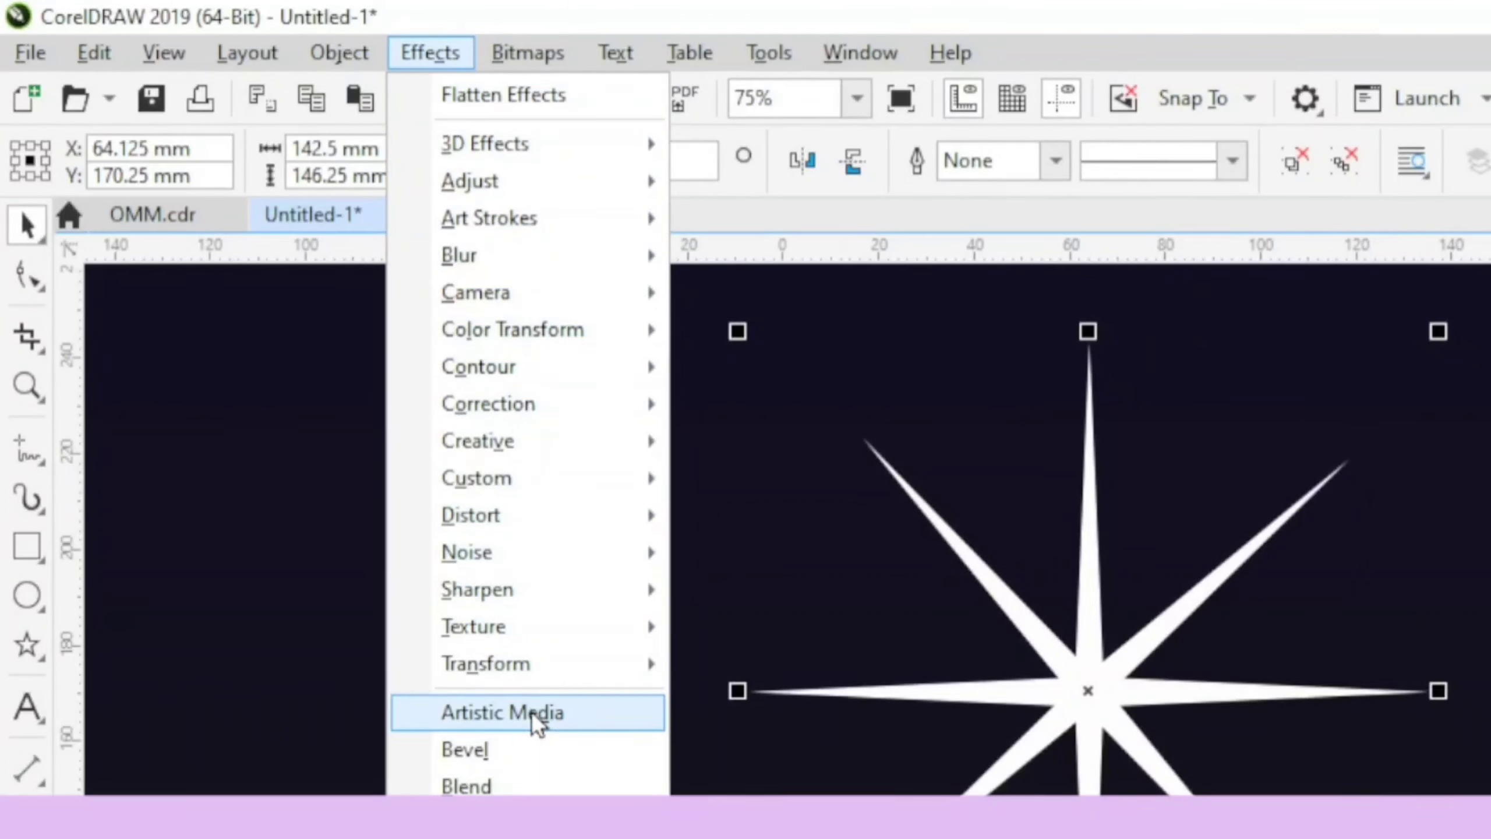
mouse_move(522, 257)
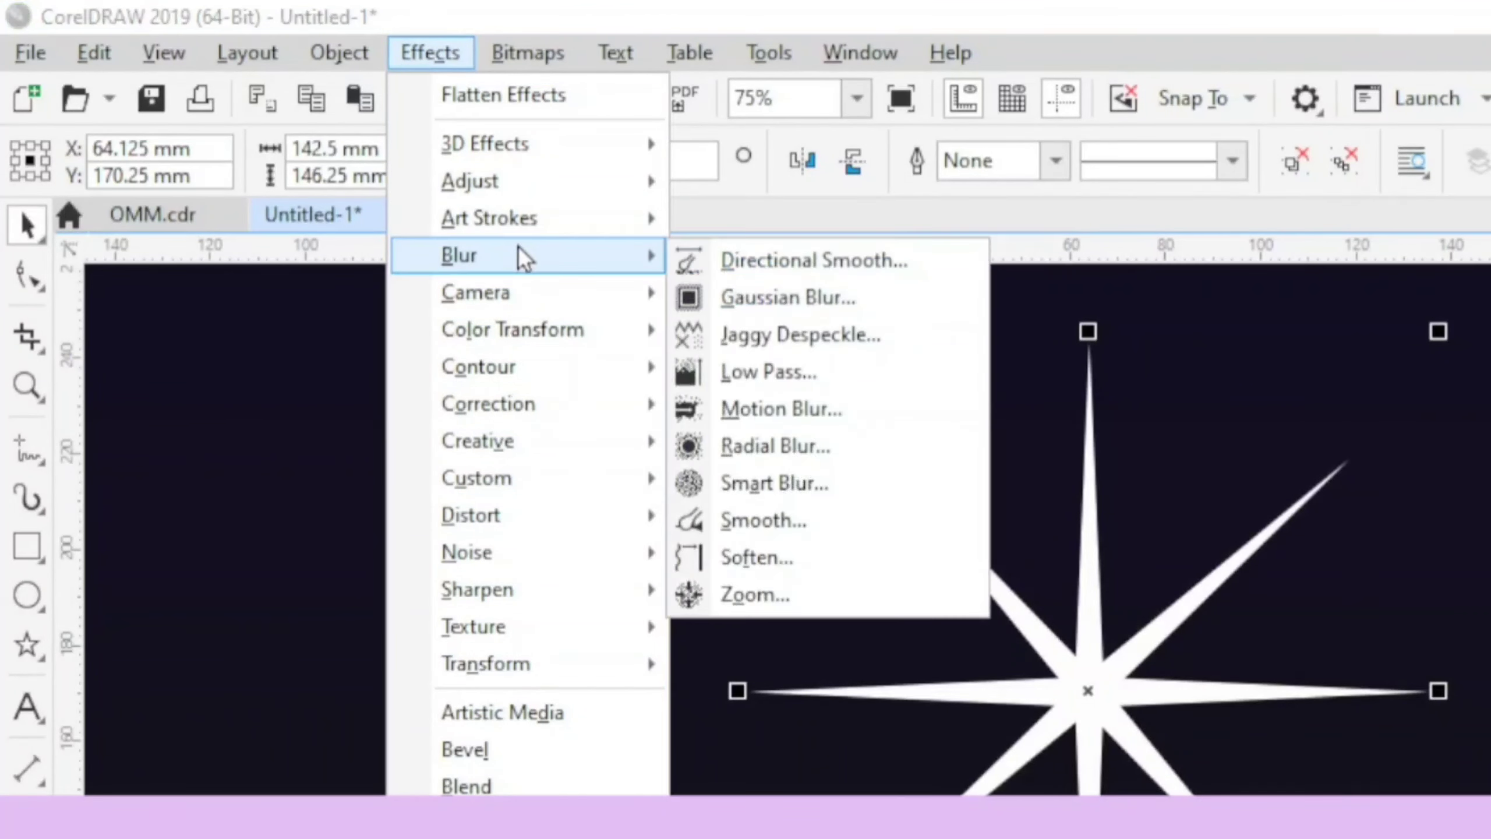
left_click(771, 314)
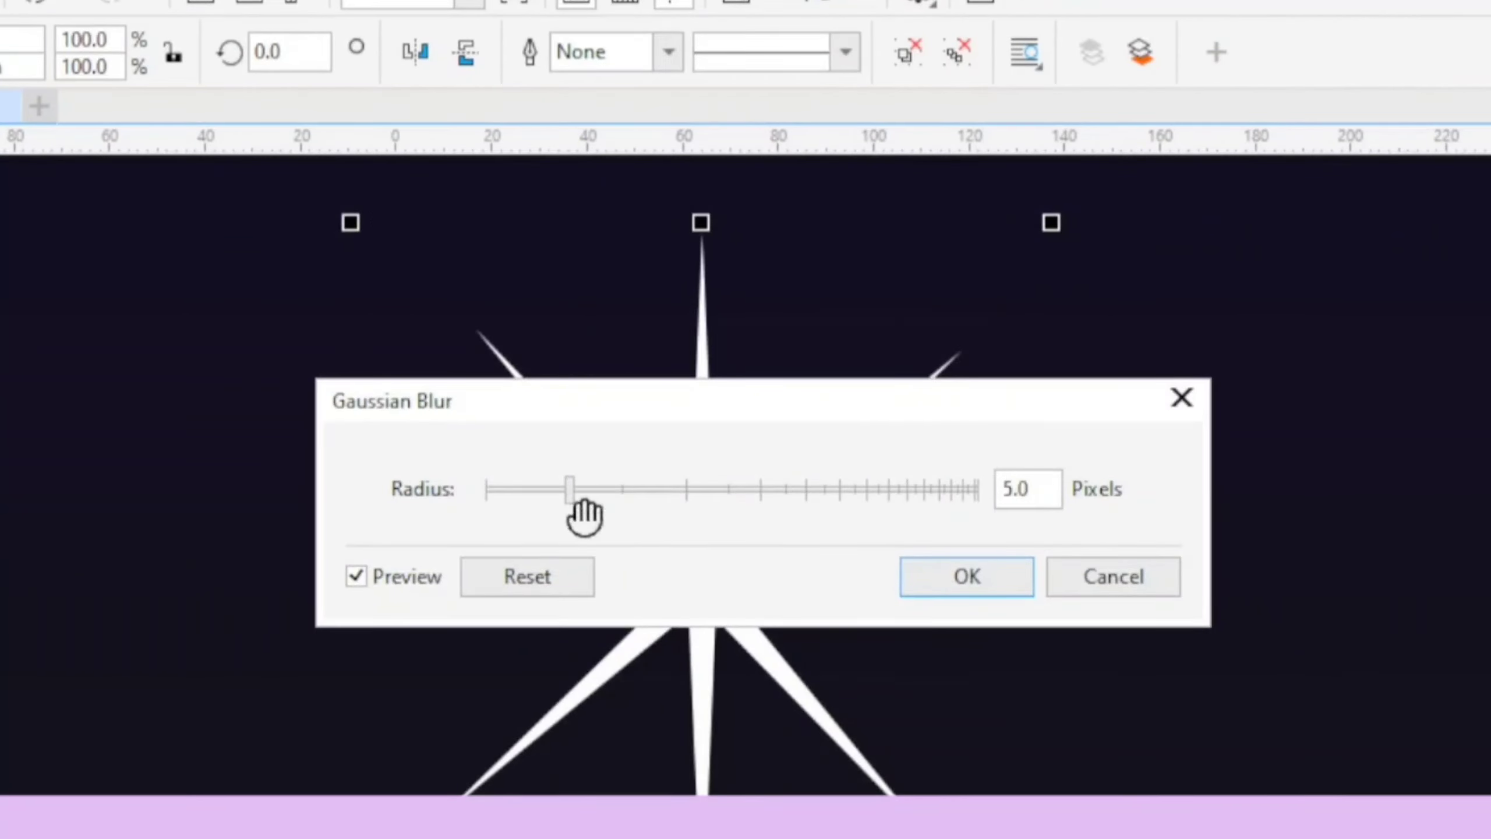
left_click(589, 501)
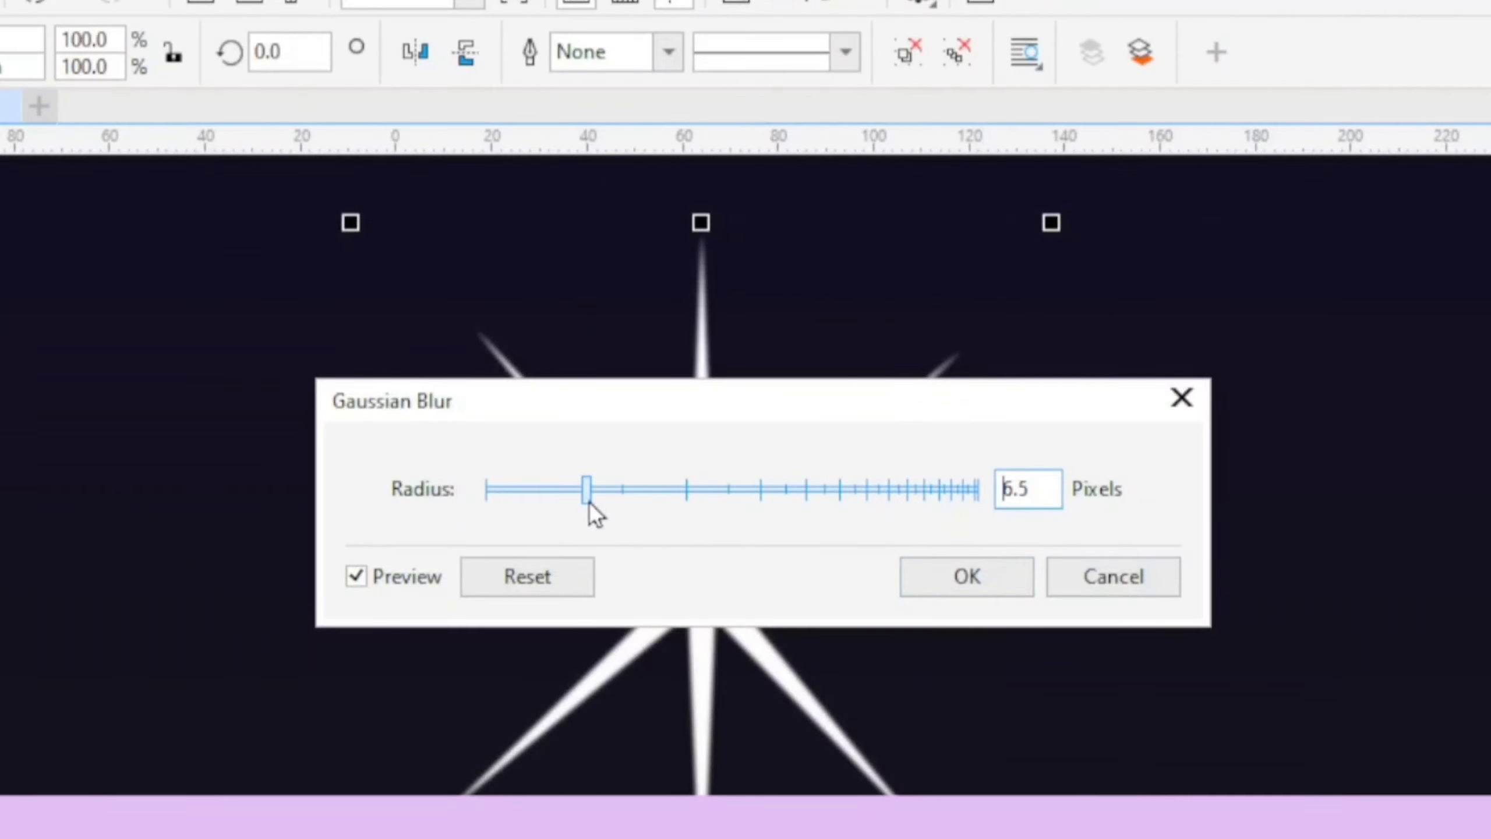
left_click(625, 493)
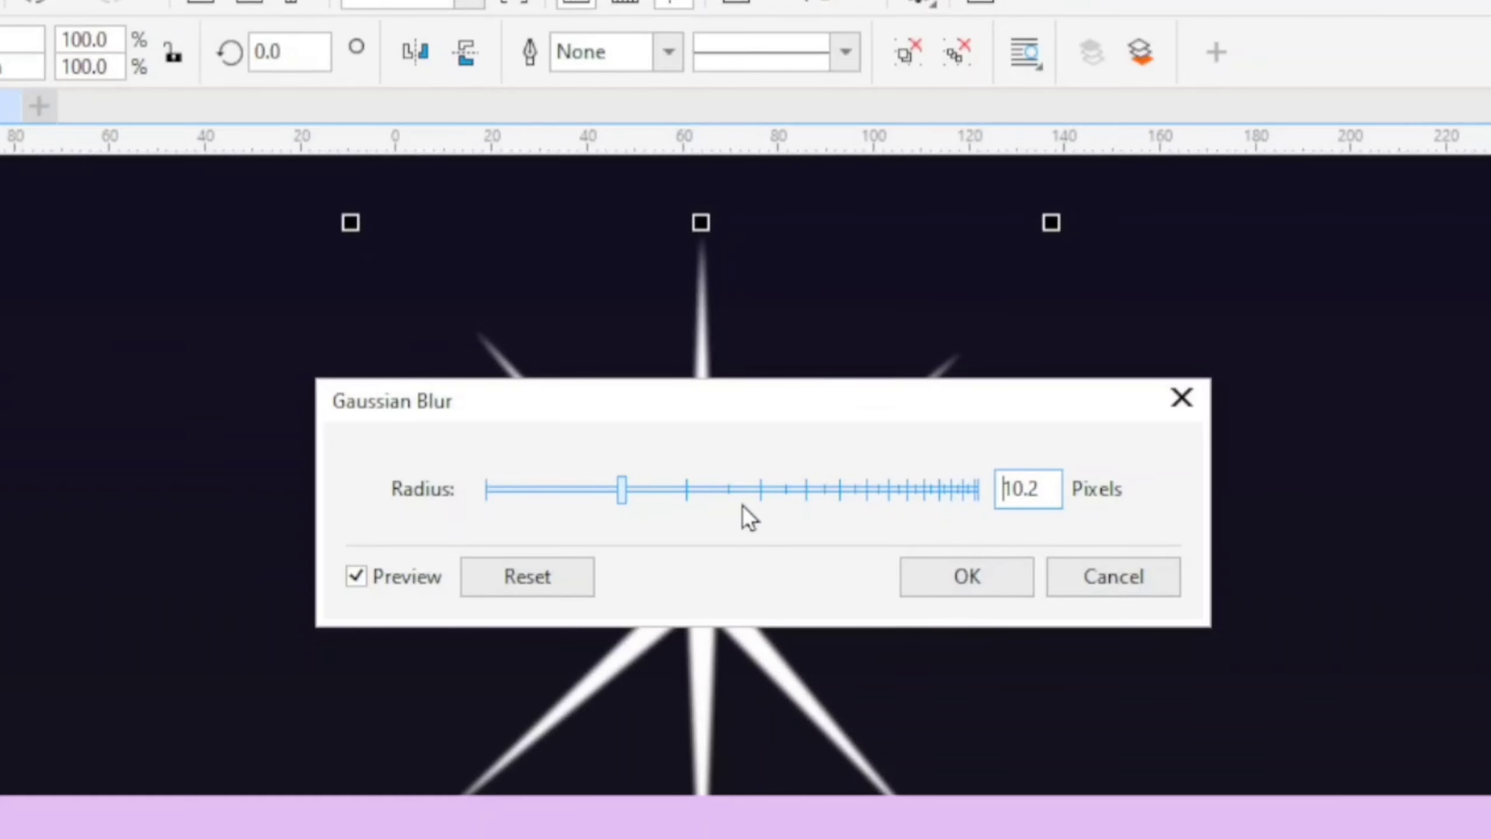
left_click(972, 572)
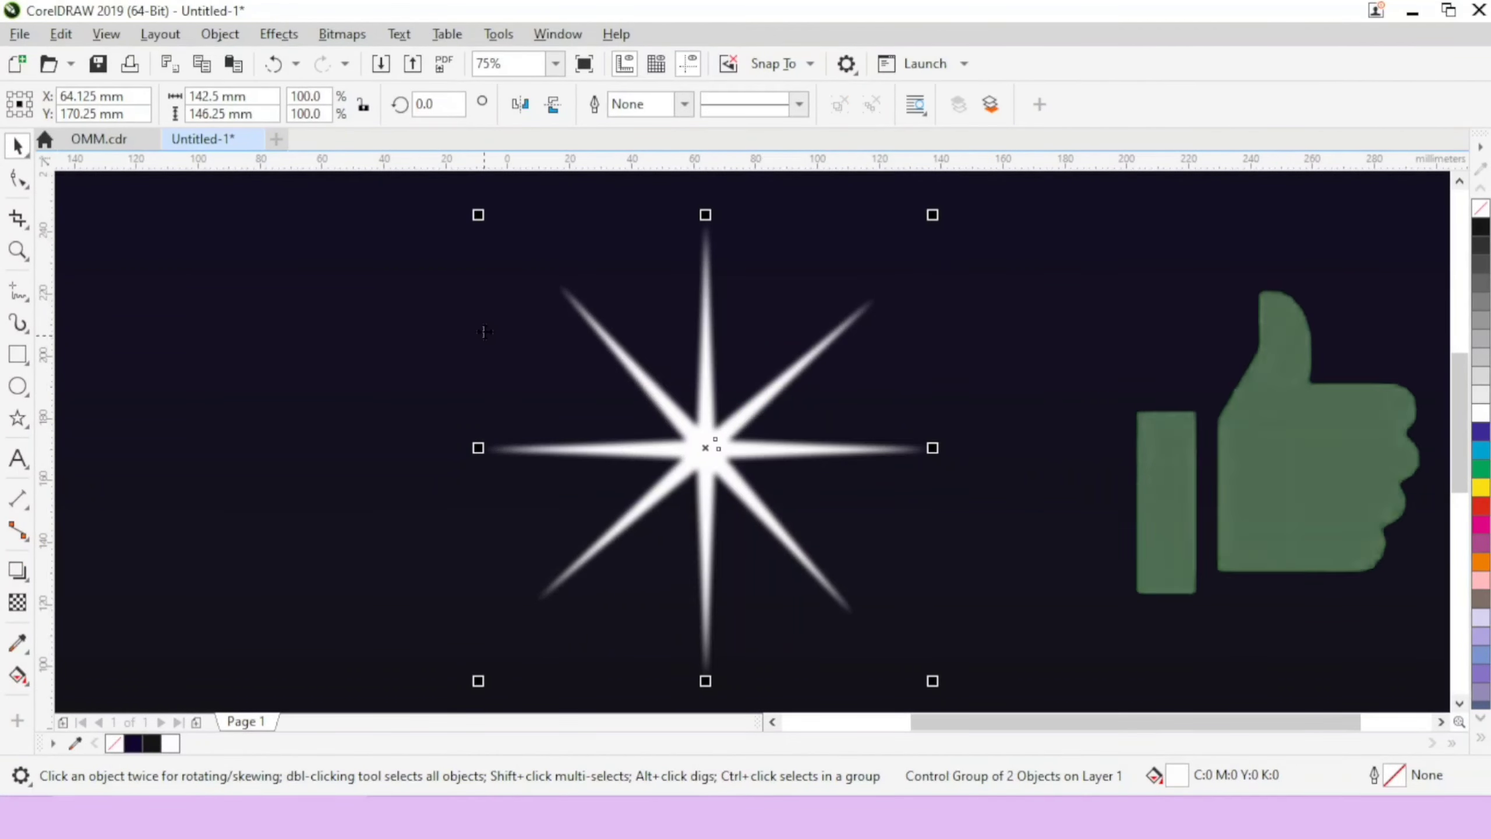
Draw a circle about 24 mm across over the middle of the star and nudge it up and left onto the star's centre
left_click(18, 385)
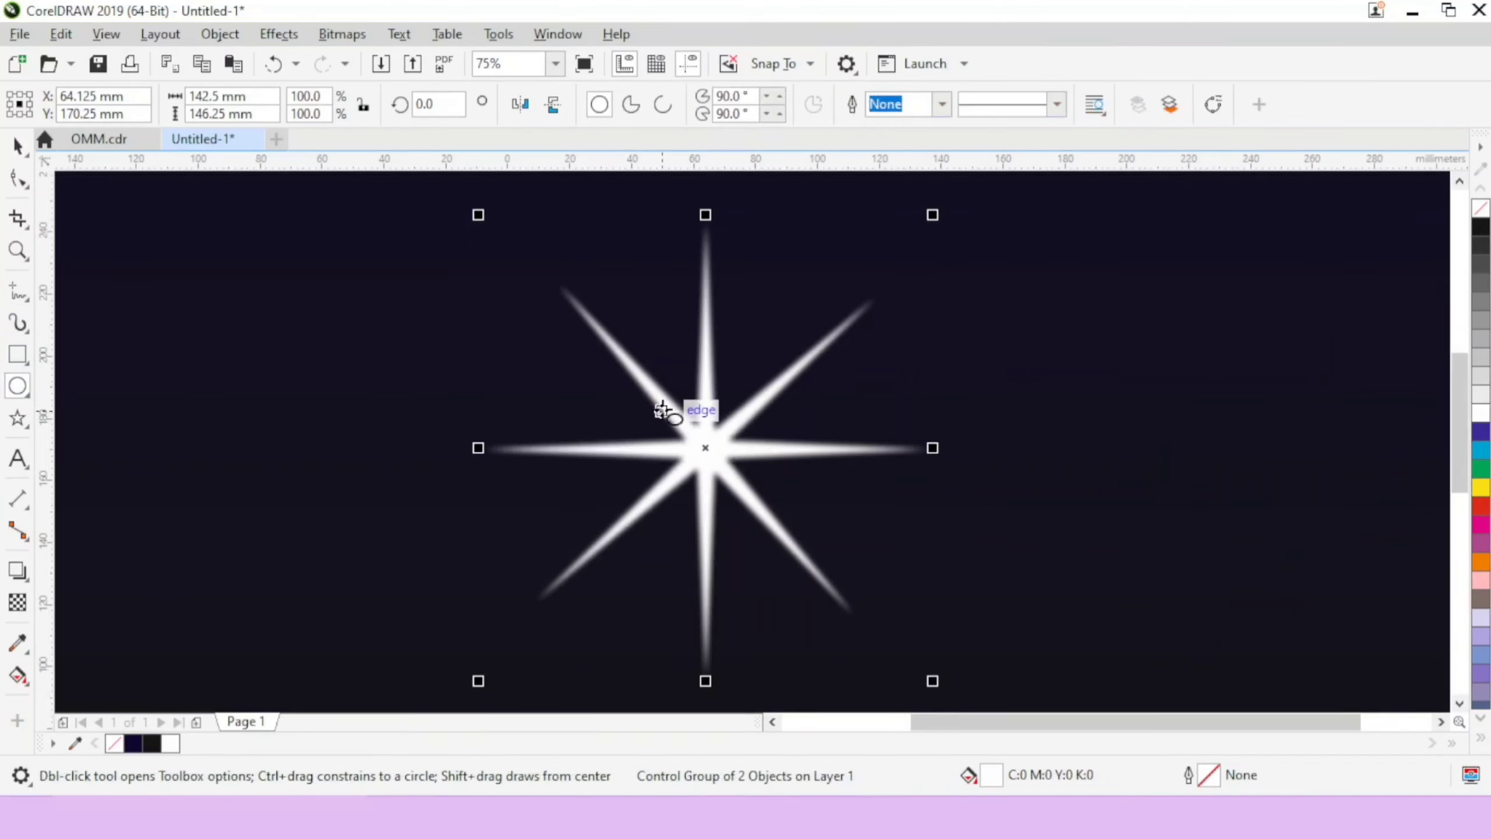
left_click_drag(674, 421, 751, 496)
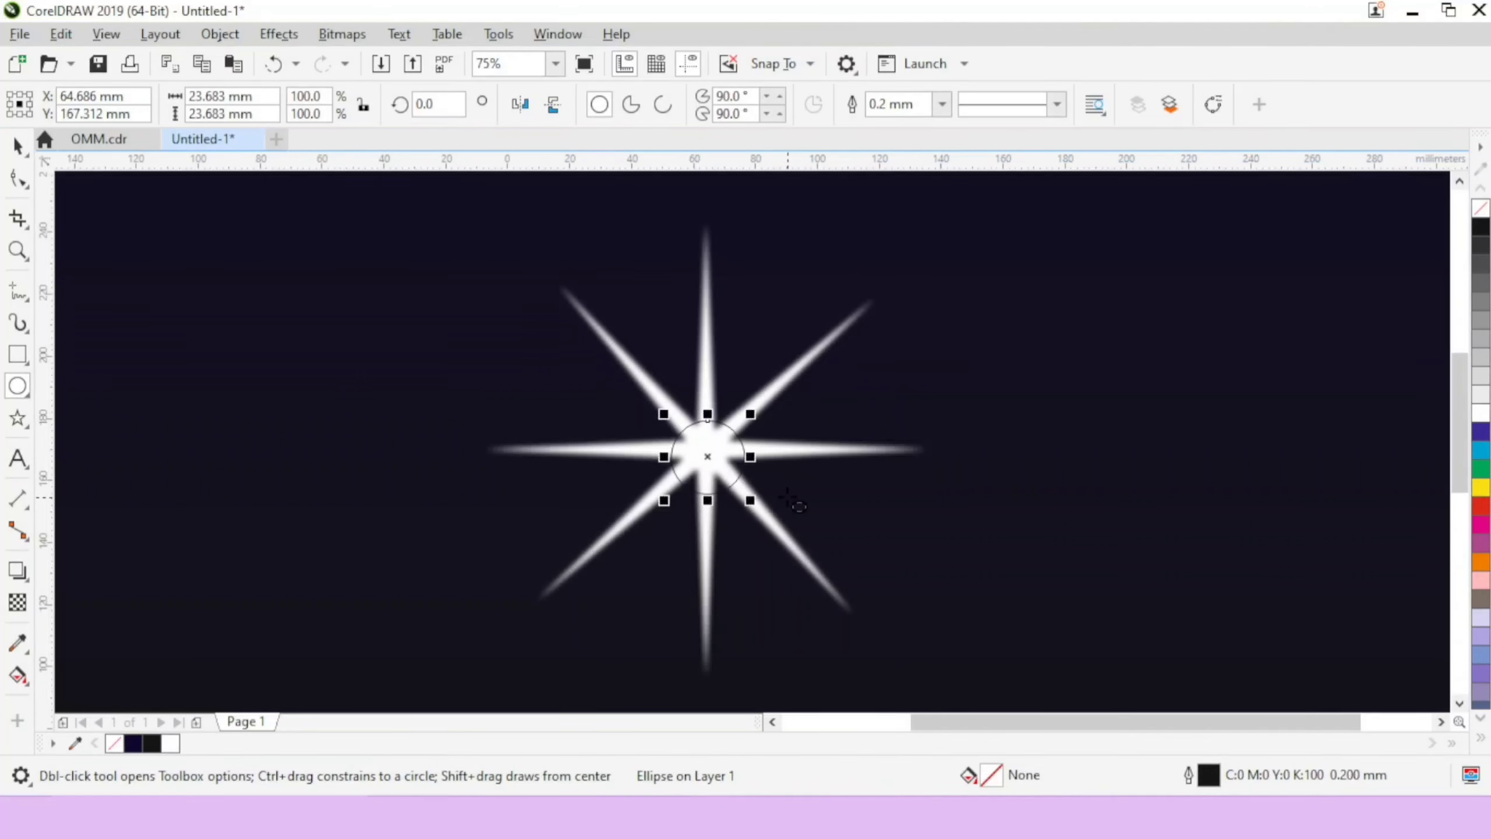
key("Up")
key("Up")
key("Up")
key("Up")
key("Up")
key("Up")
key("Up")
key("Up")
key("Up")
key("Up")
key("Up")
key("Up")
key("Up")
key("Up")
key("Up")
key("Up")
key("Up")
key("Up")
key("Up")
key("Up")
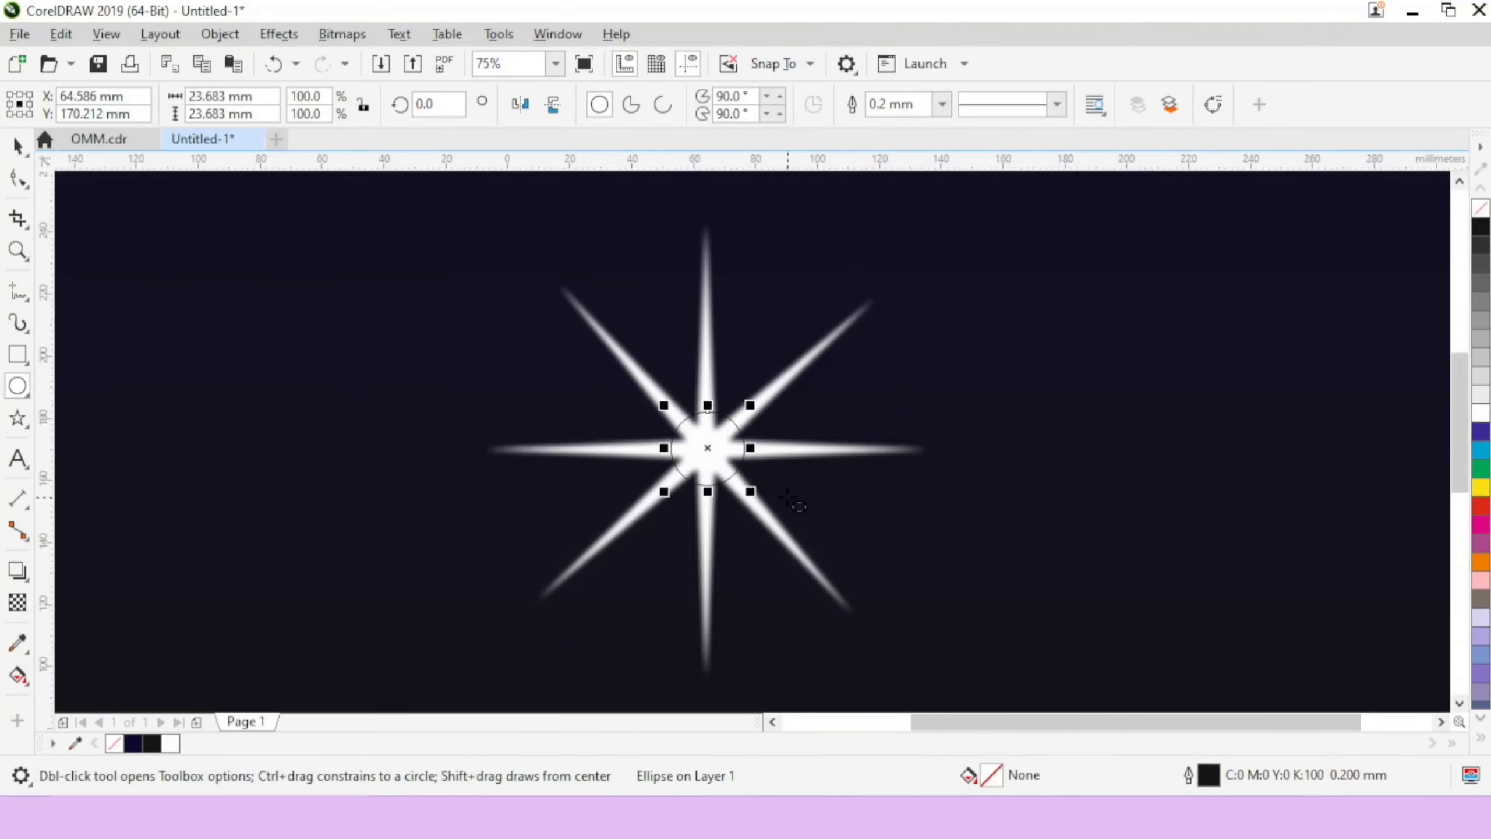
key("Left")
key("Left")
key("Left")
key("Left")
key("Left")
key("Left")
key("Left")
key("Left")
key("Left")
key("Left")
key("Left")
key("Up")
key("Up")
key("Up")
key("Up")
key("Up")
key("Up")
key("Up")
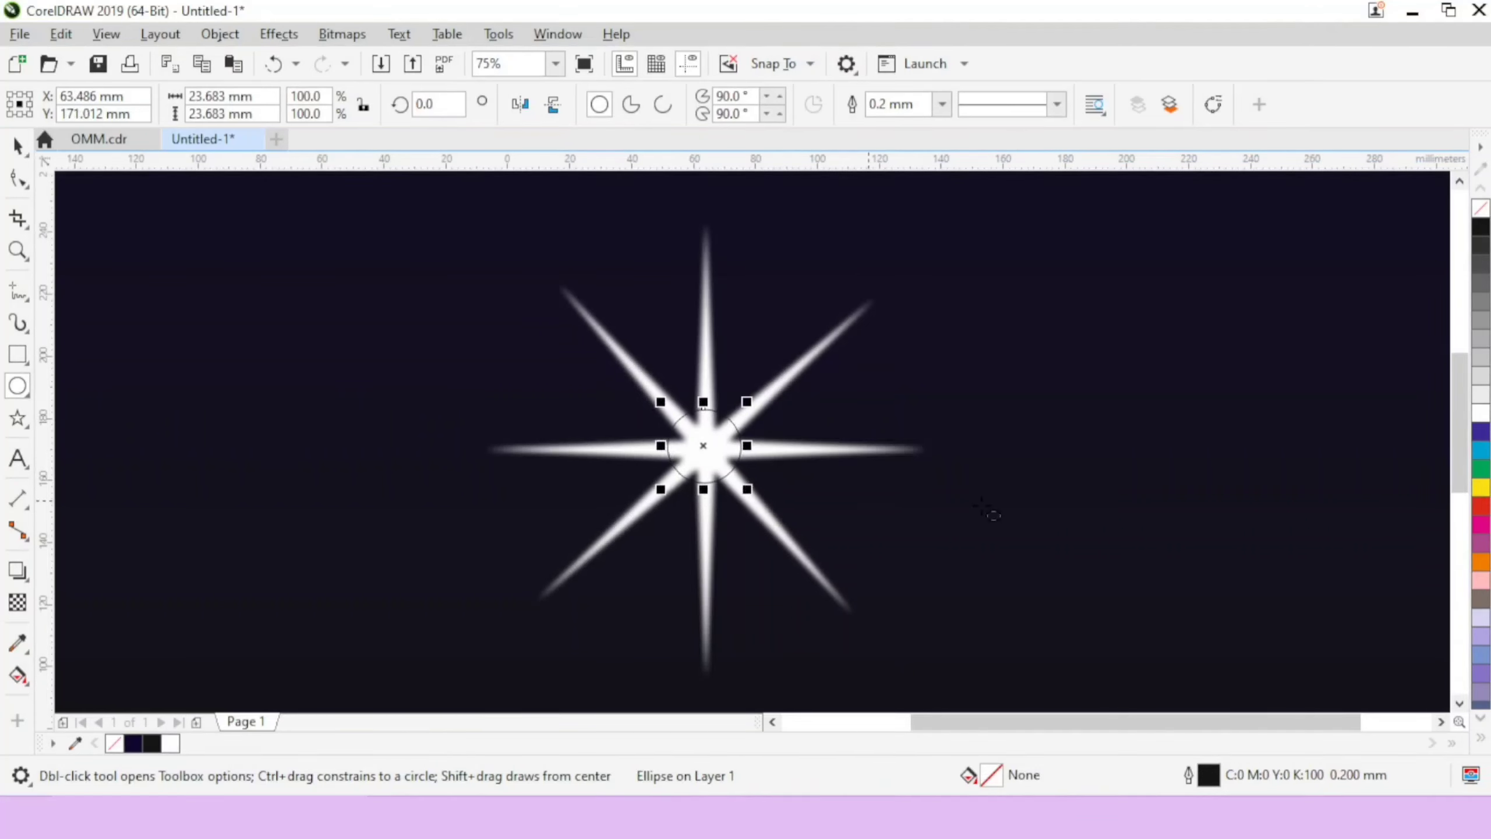
Fill the centre circle with white and remove its outline
left_click(1481, 413)
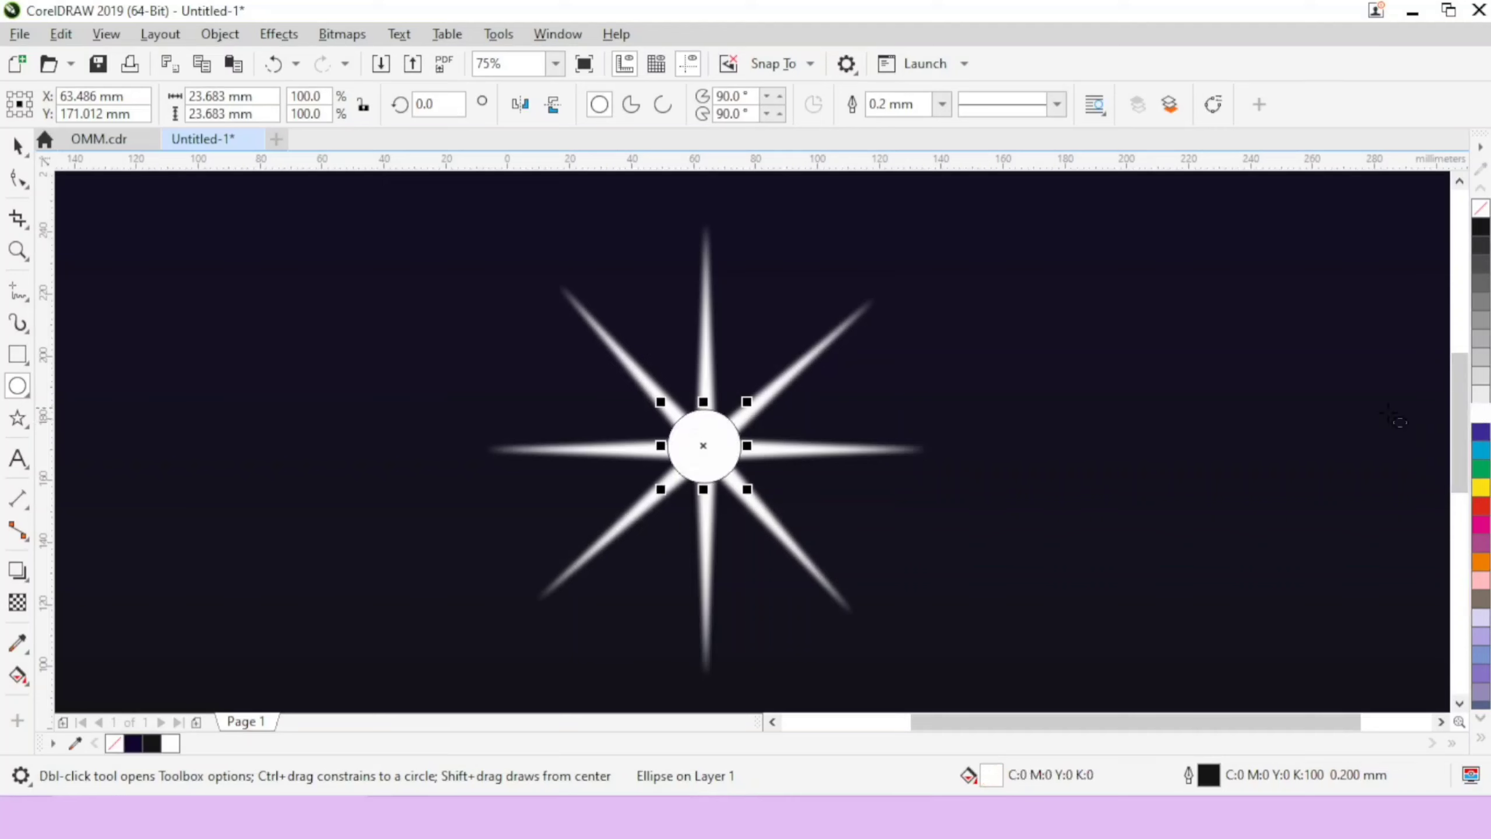
right_click(1476, 218)
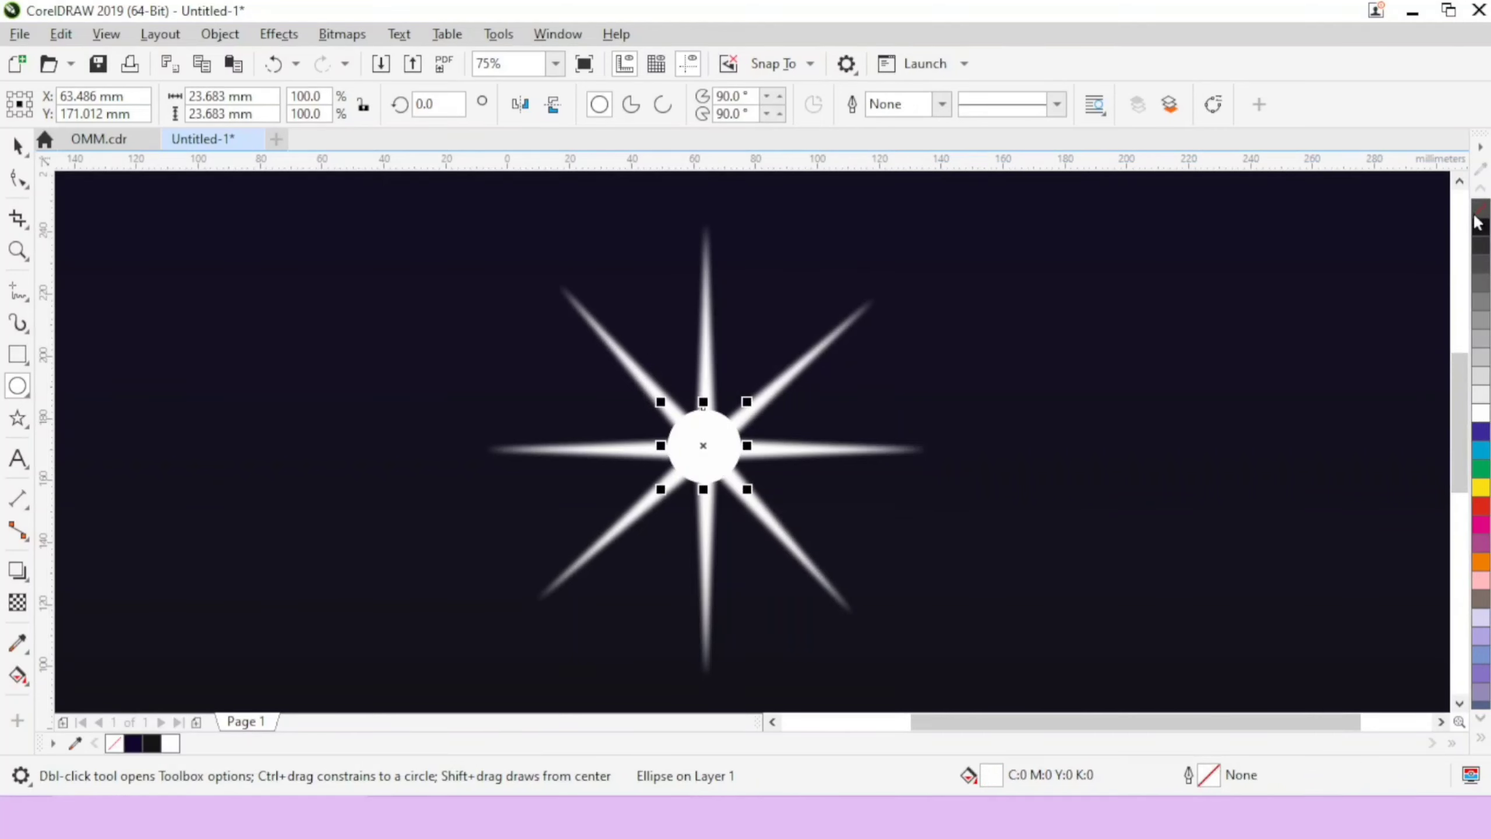
Soften the white centre circle with a Gaussian Blur of 34.3 pixels radius
left_click(279, 33)
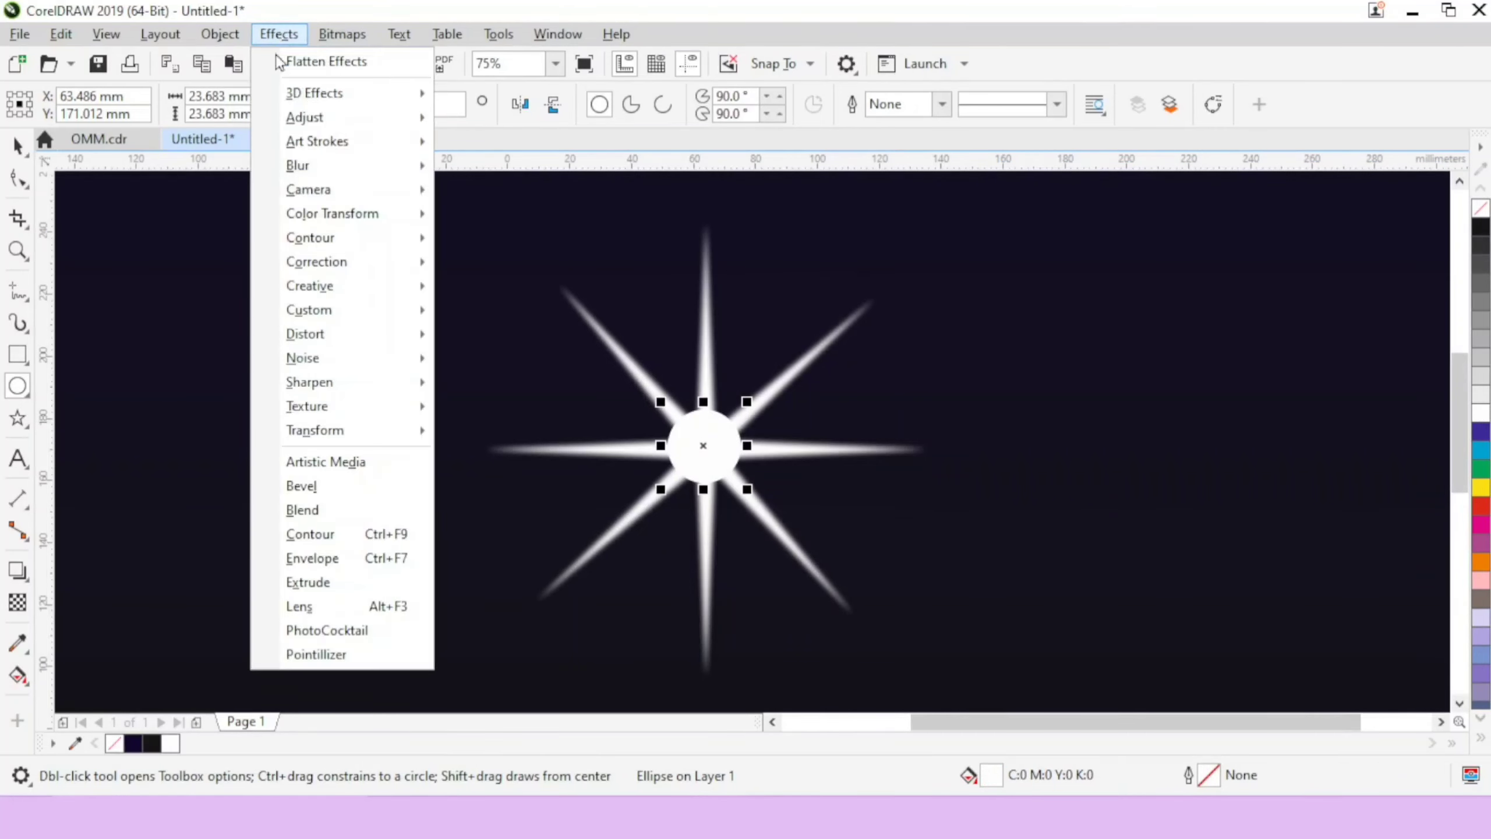
mouse_move(316, 168)
left_click(475, 192)
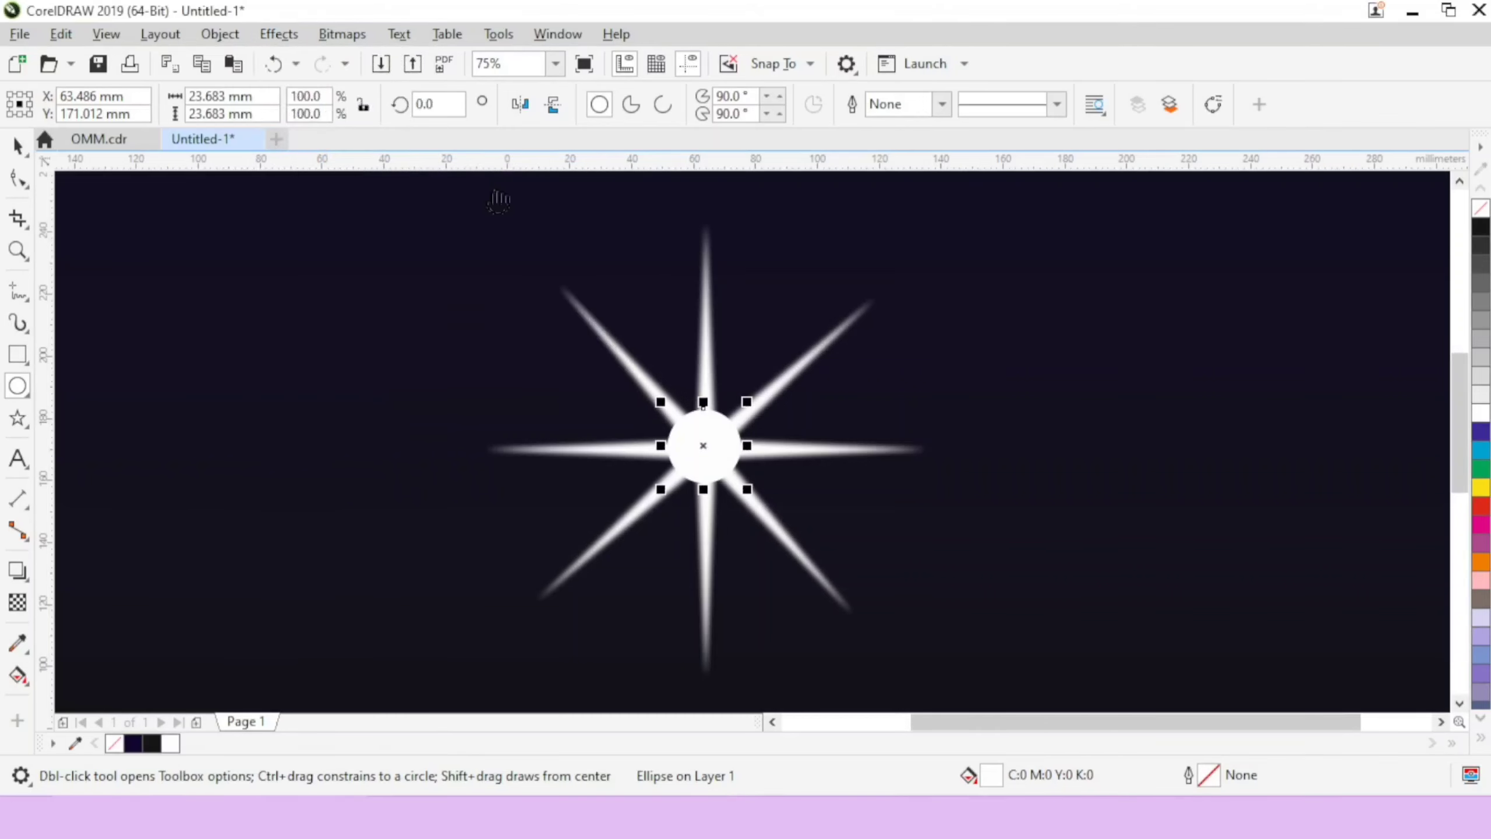
left_click(698, 389)
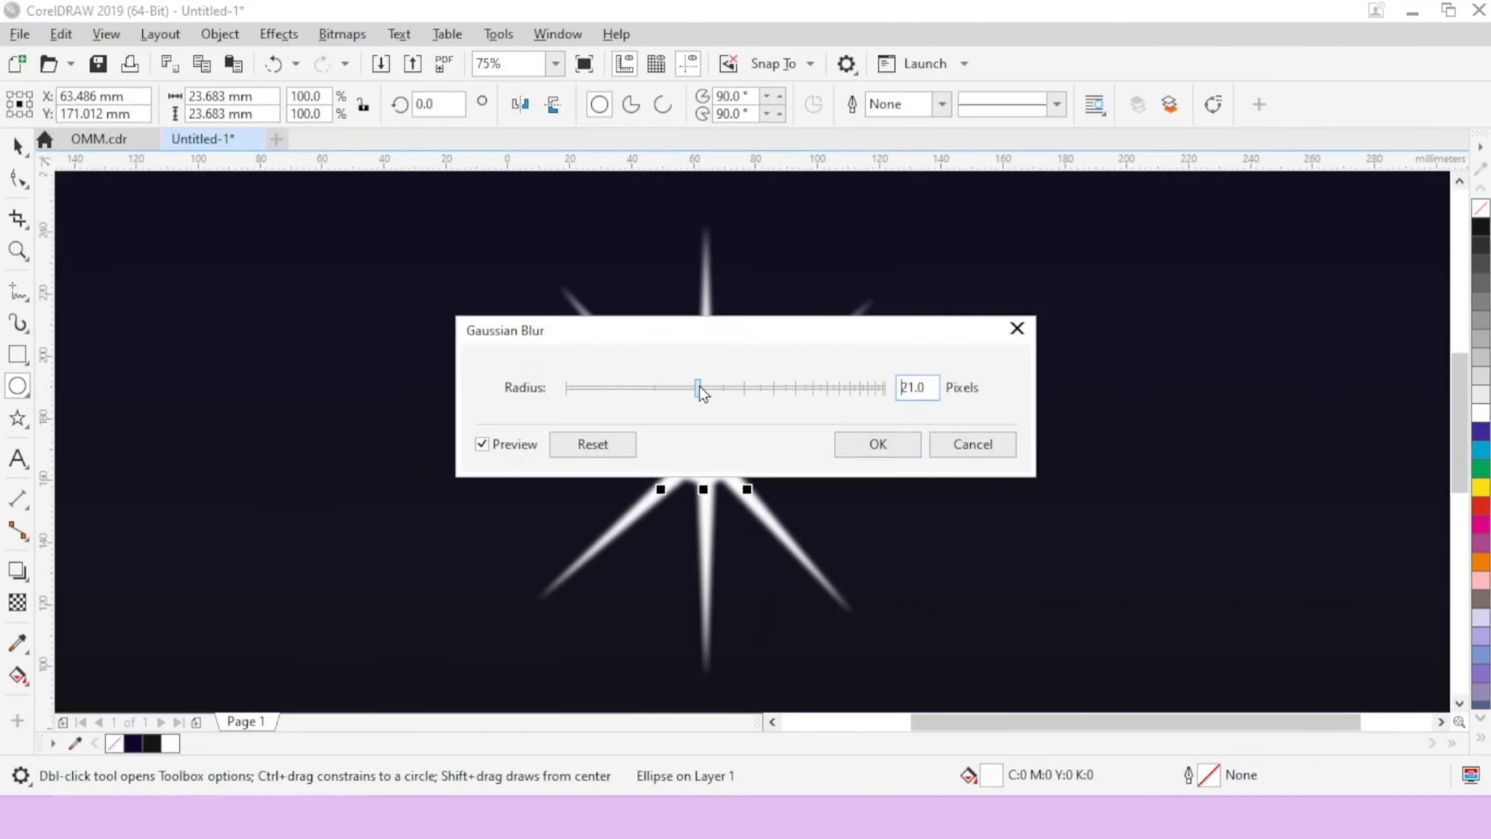
left_click(734, 389)
left_click_drag(748, 321, 375, 515)
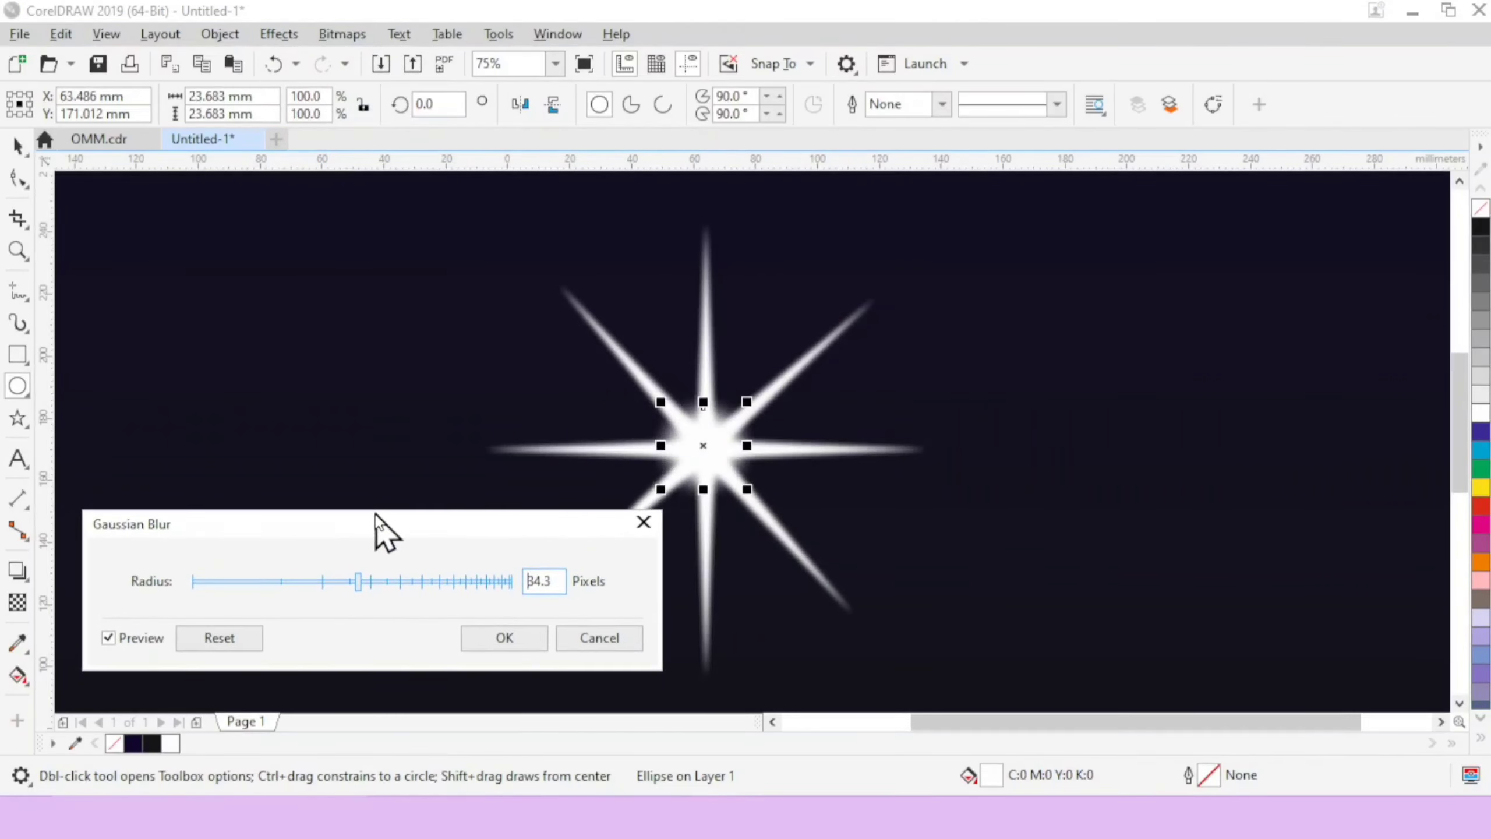
left_click(504, 638)
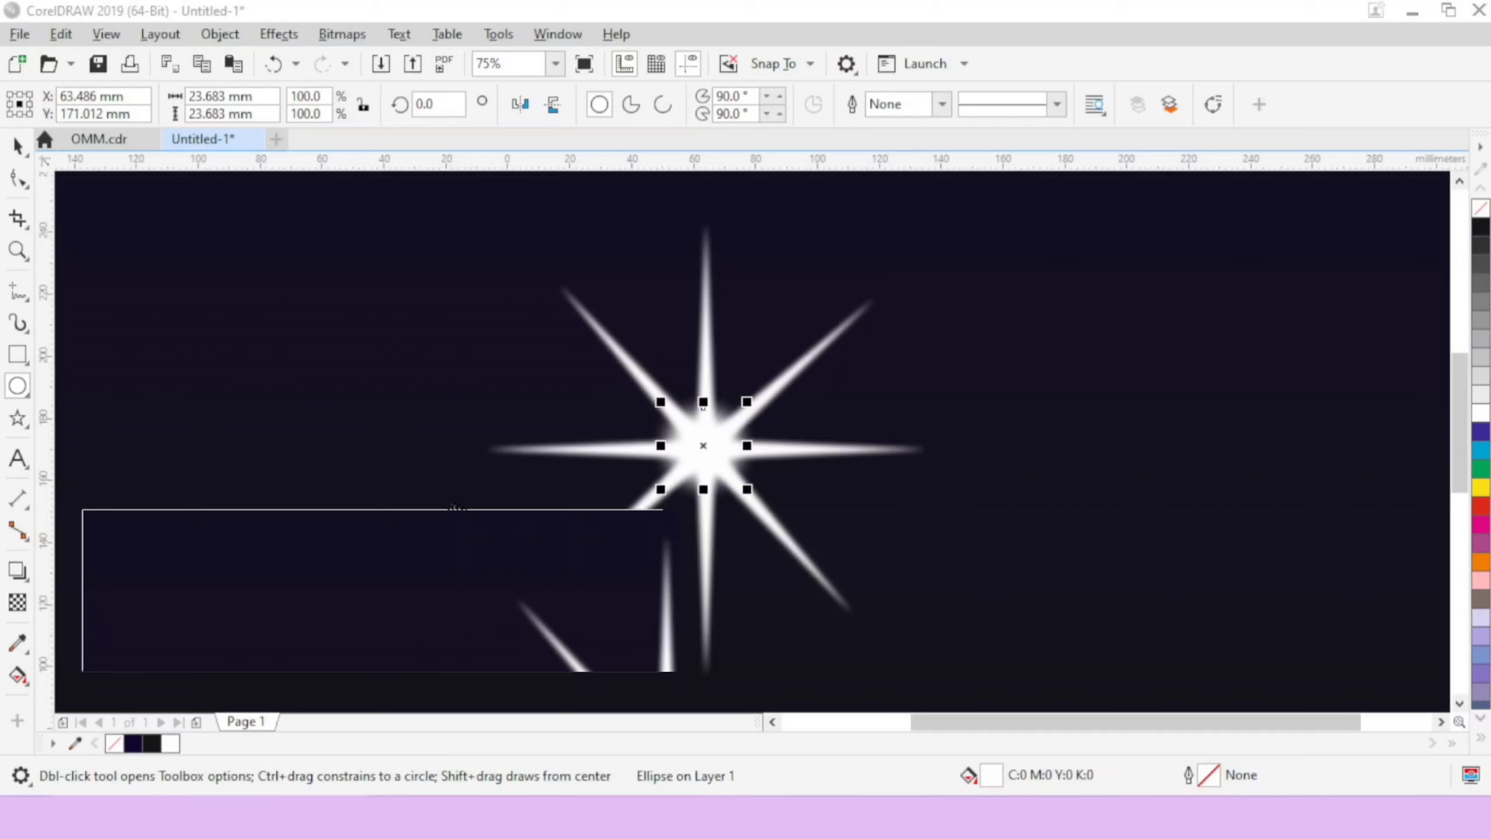
Enlarge the blurred centre circle about its own centre to 141.8 %, about 33.6 mm across
key("space")
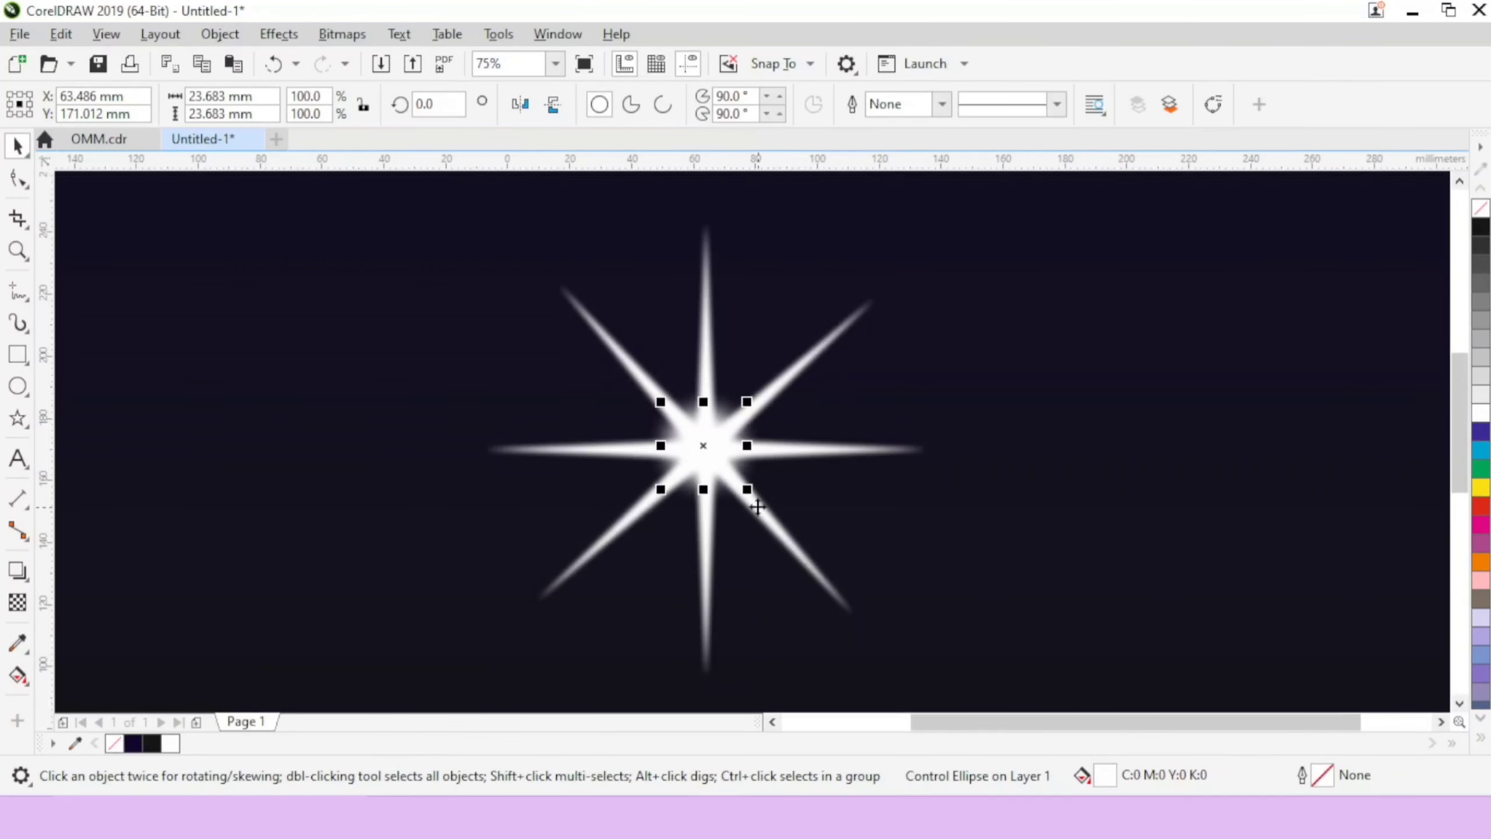
left_click_drag(746, 489, 762, 504)
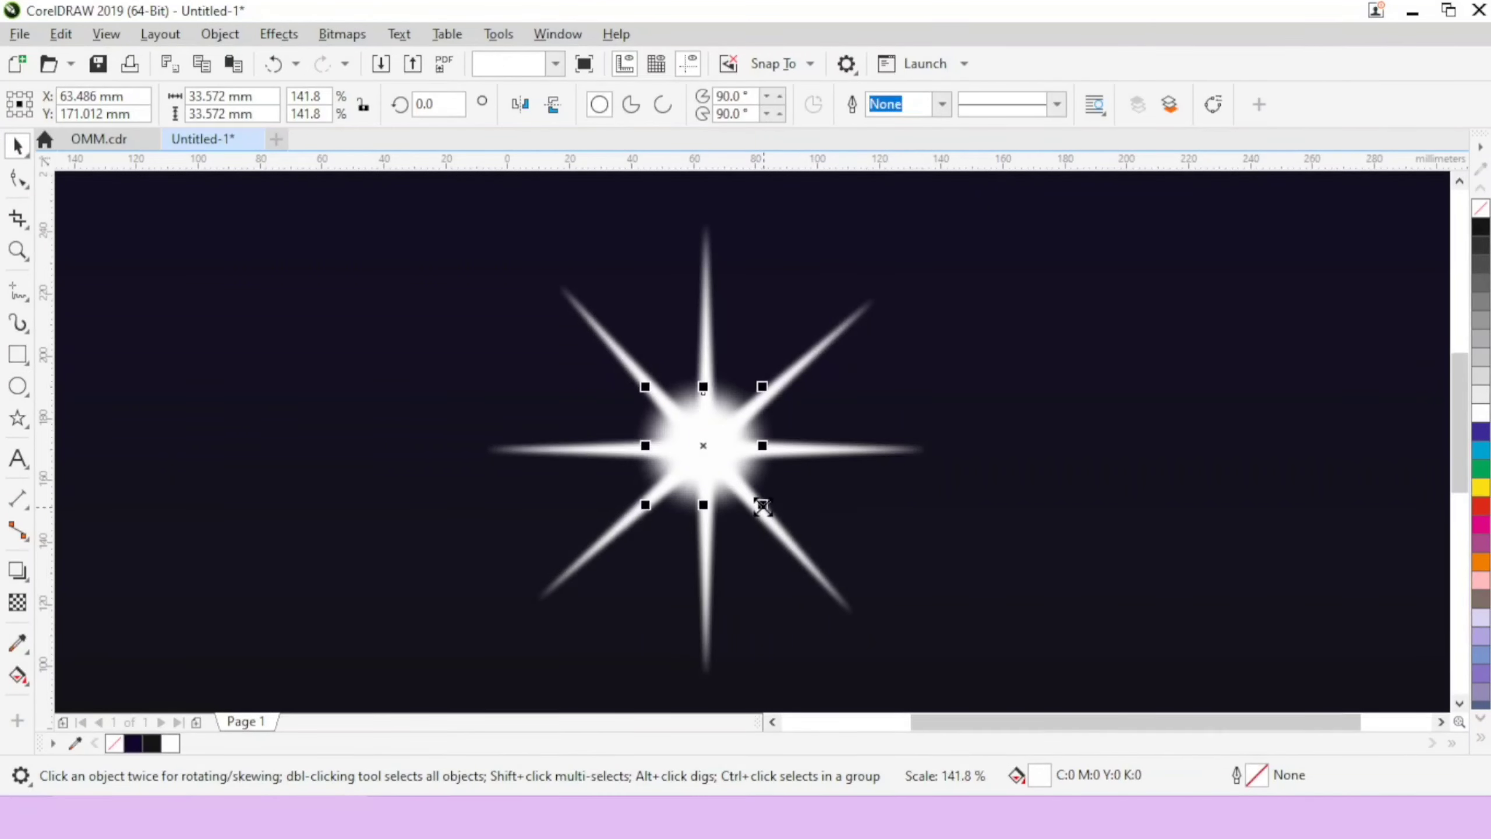
left_click(960, 471)
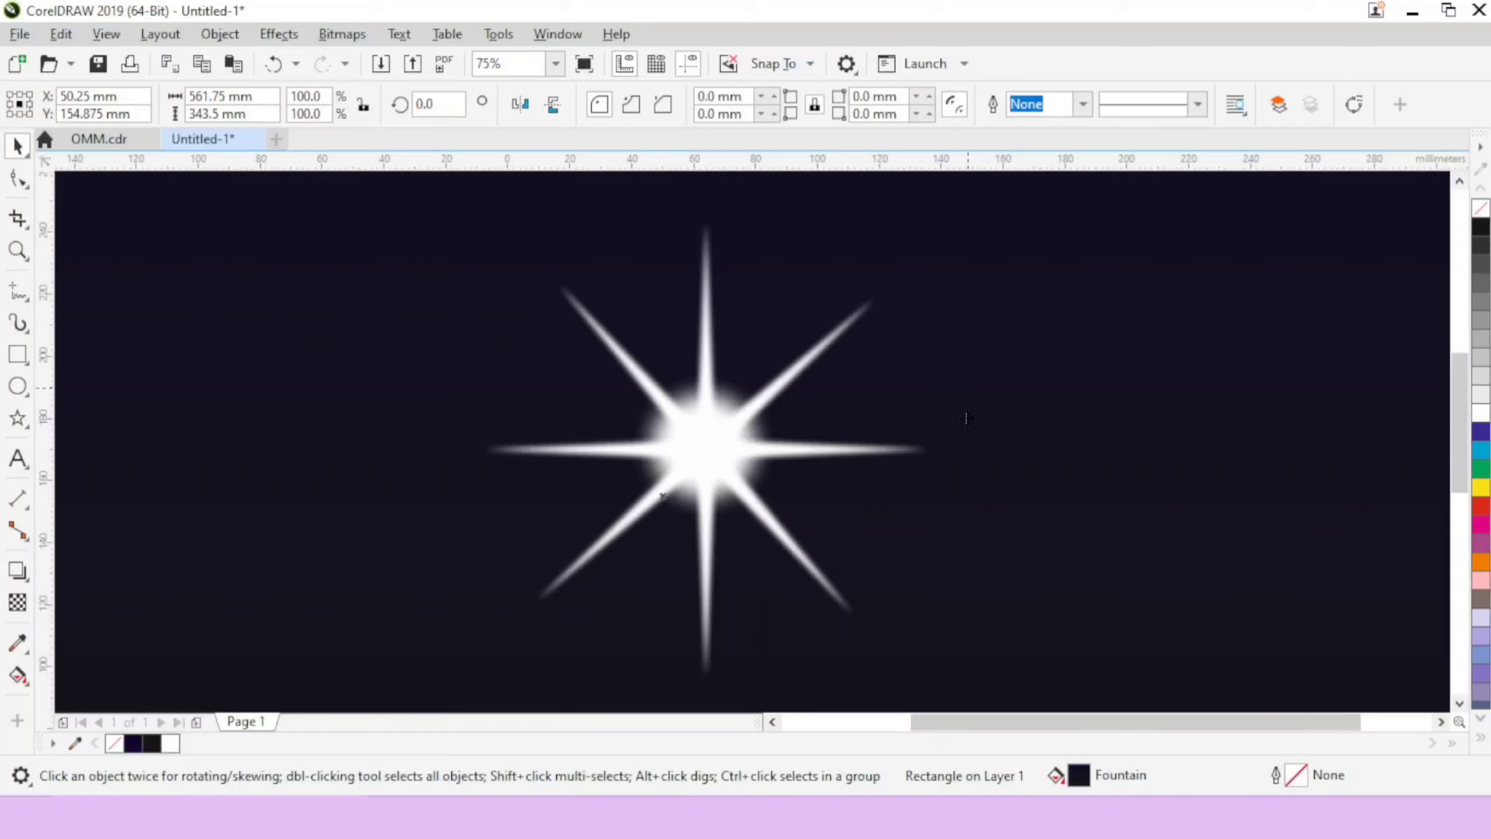
Apply another Gaussian Blur to the enlarged centre circle with a radius above 40 pixels to spread the glow
left_click(744, 441)
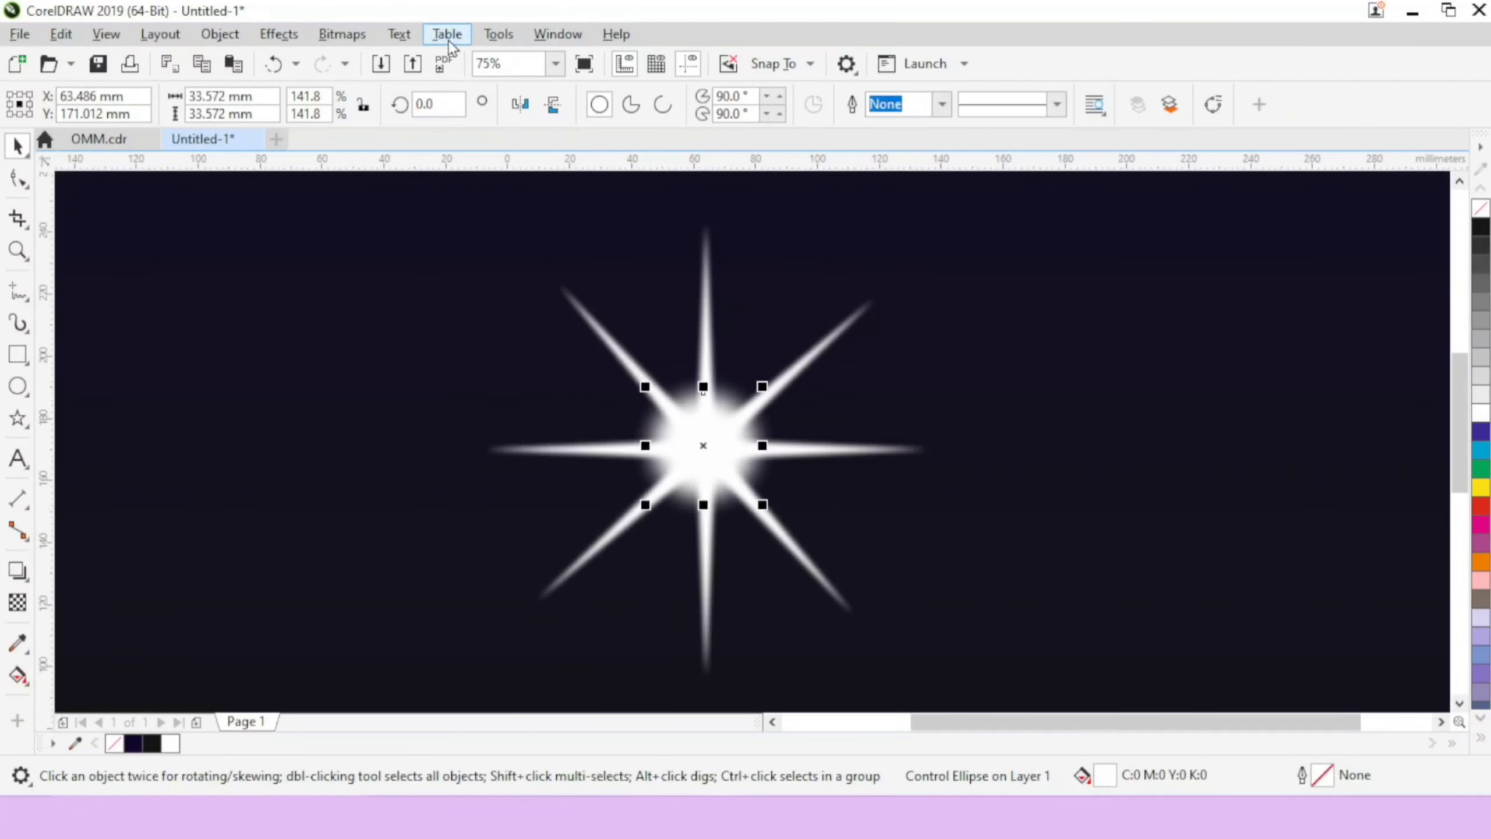
left_click(279, 33)
mouse_move(343, 34)
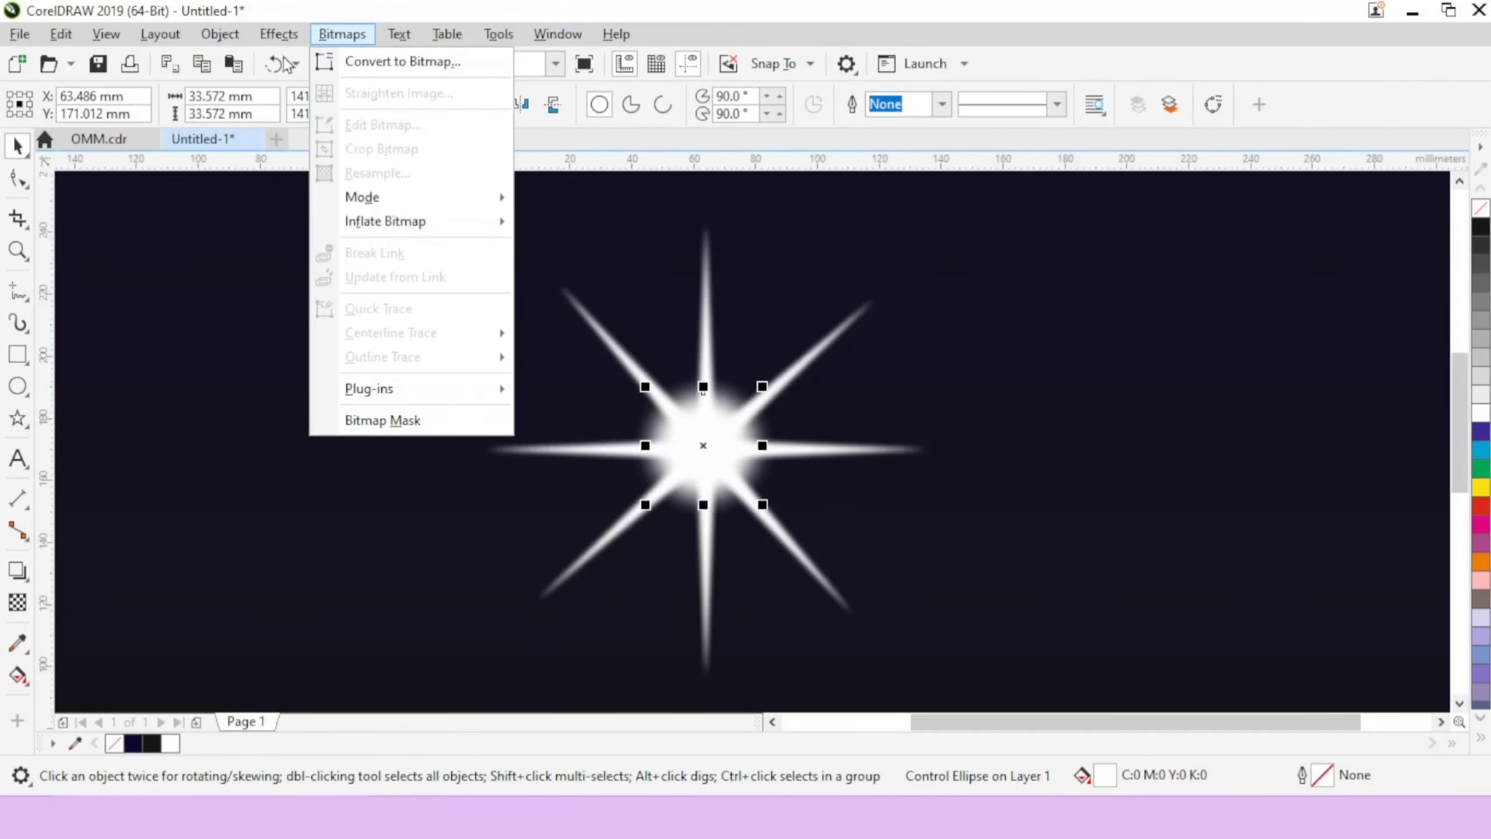
mouse_move(280, 34)
mouse_move(305, 170)
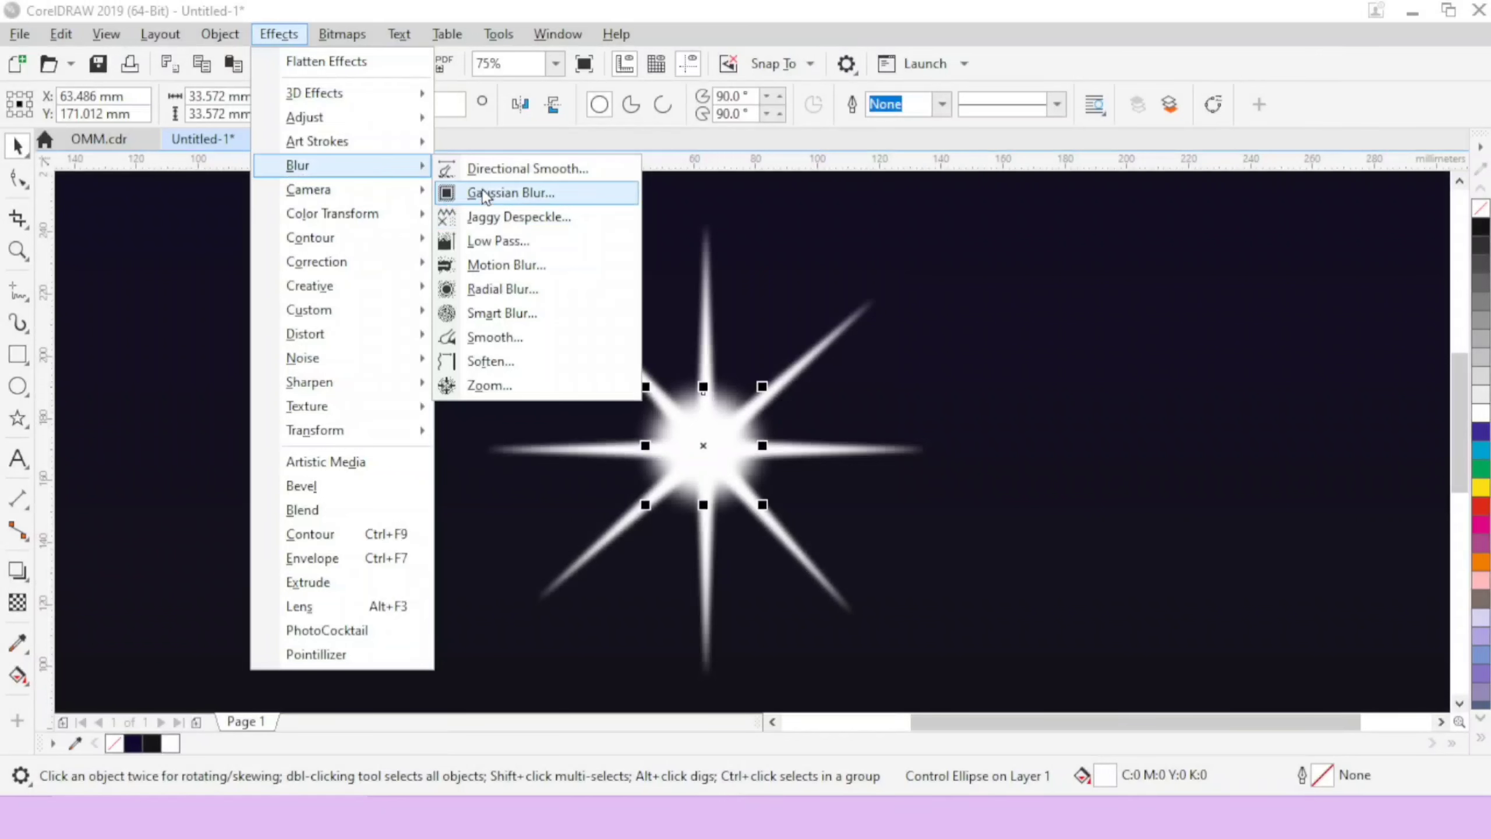
left_click(510, 192)
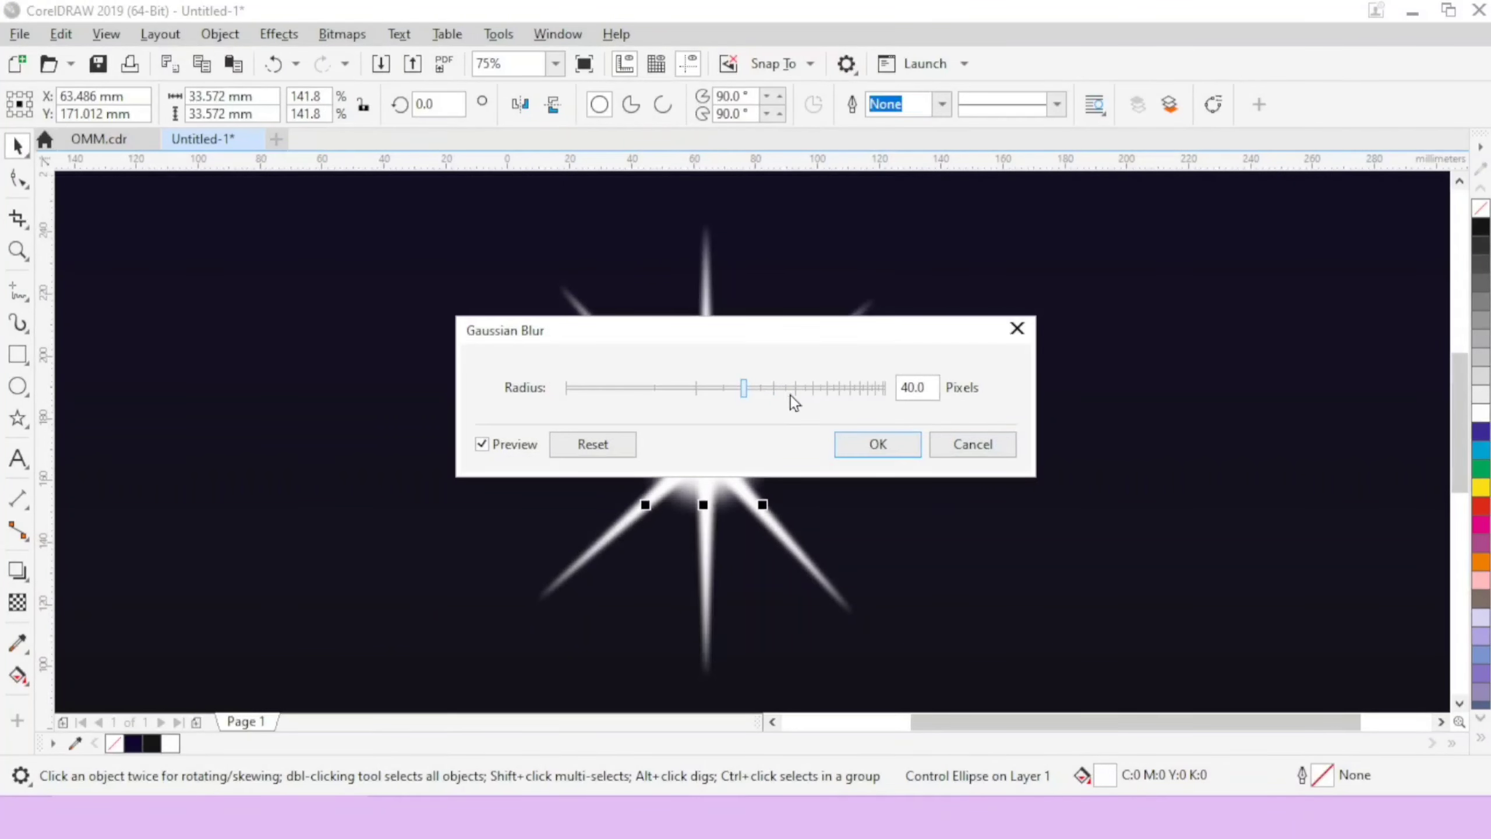
left_click(784, 392)
left_click(873, 444)
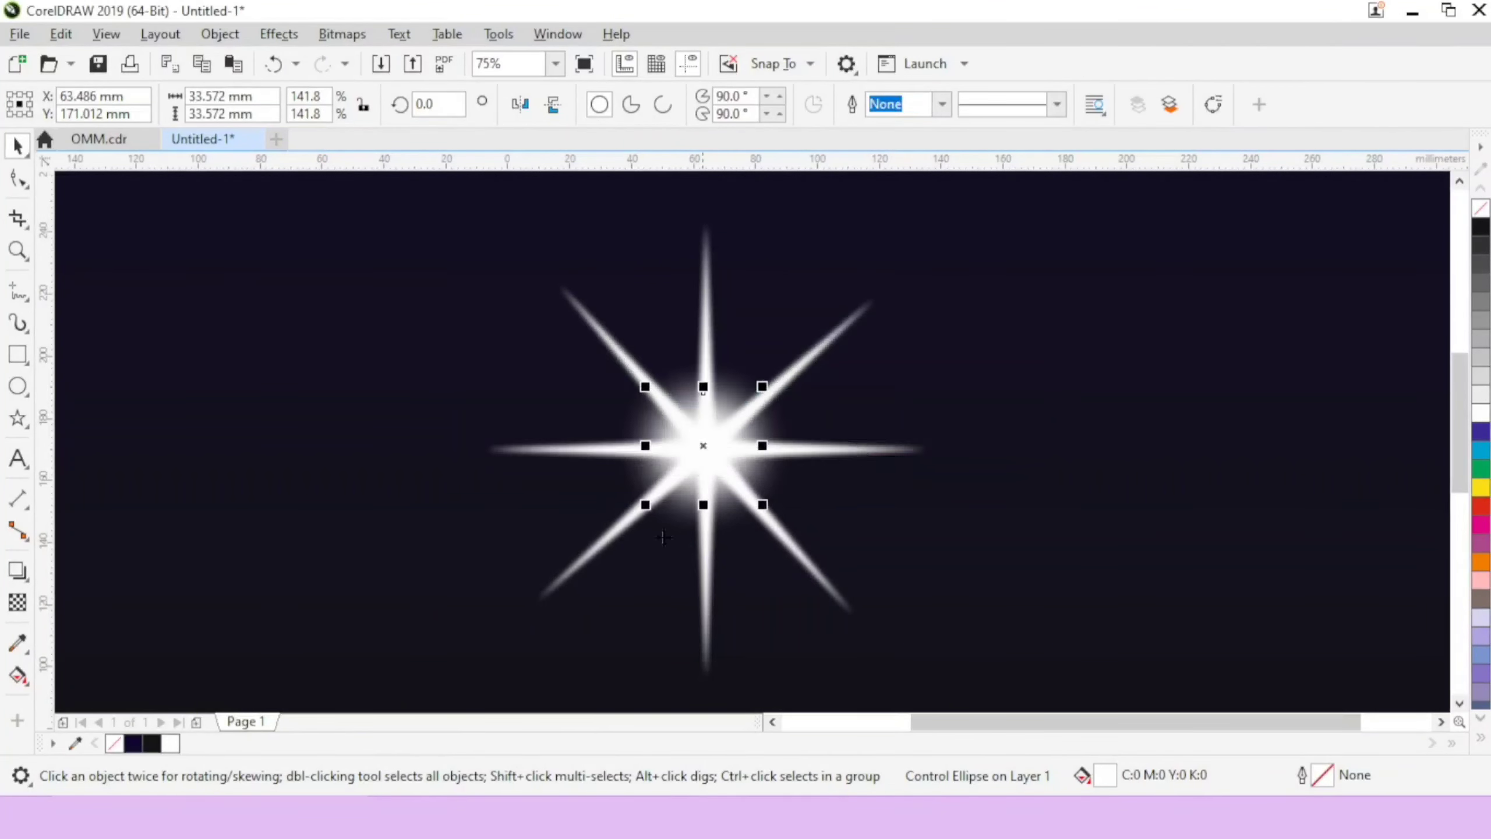
Group the eight-pointed star with its glowing centre circle
left_click(392, 402)
scroll(666, 474, "down", 2)
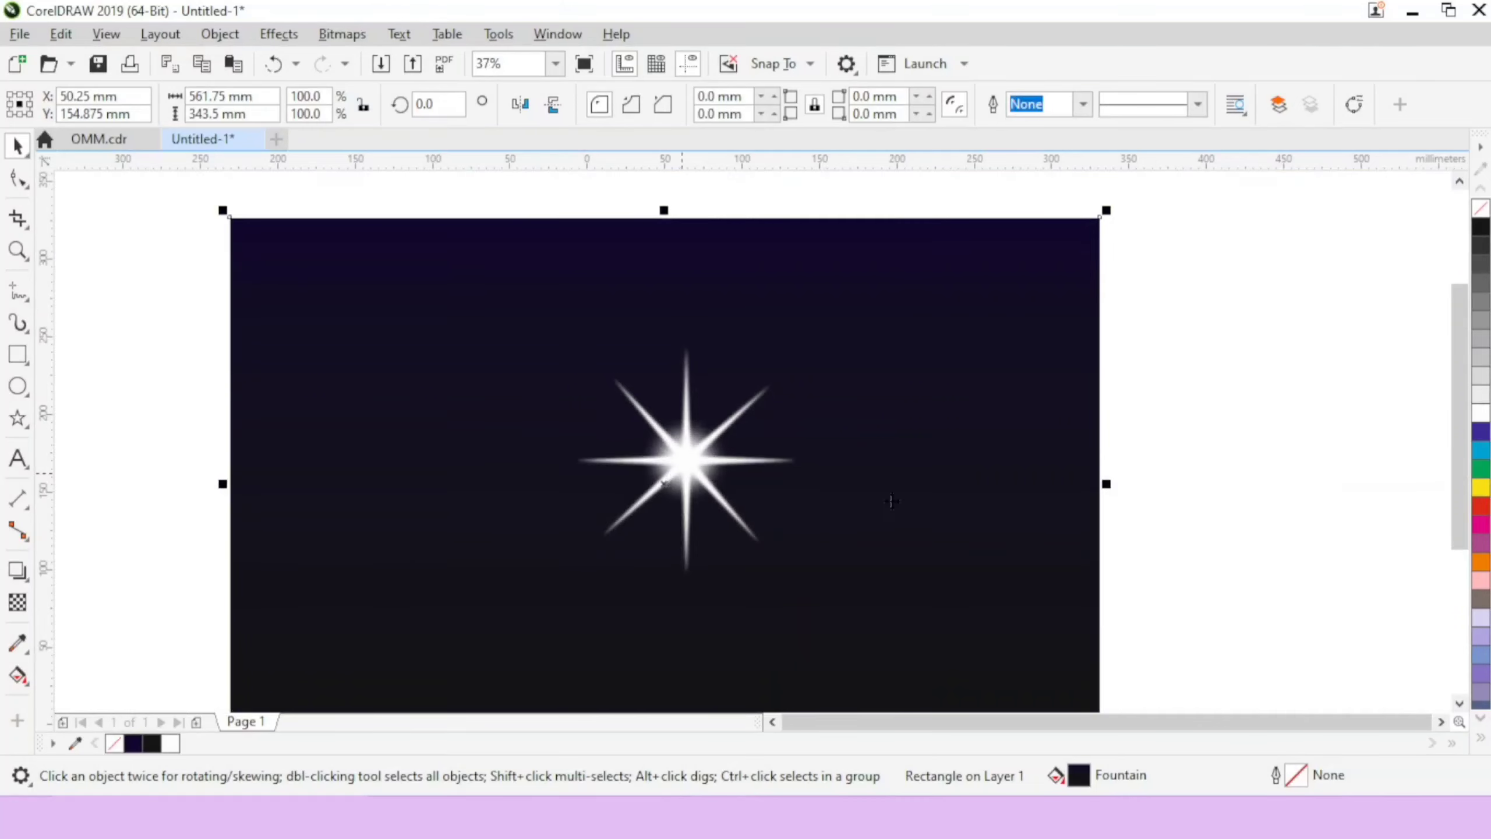
left_click(1462, 703)
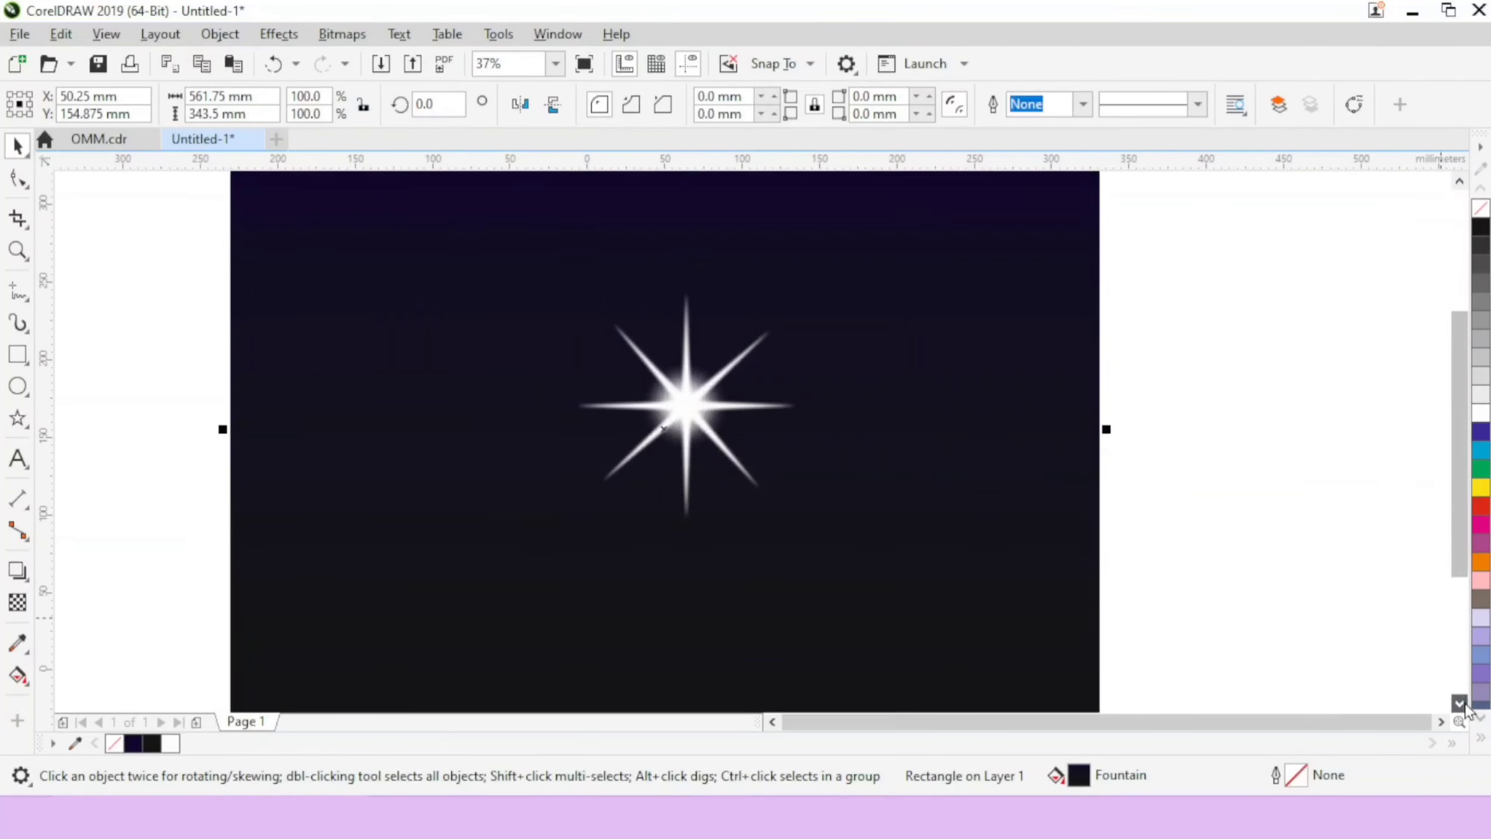
left_click(1462, 704)
left_click_drag(1313, 525, 502, 206)
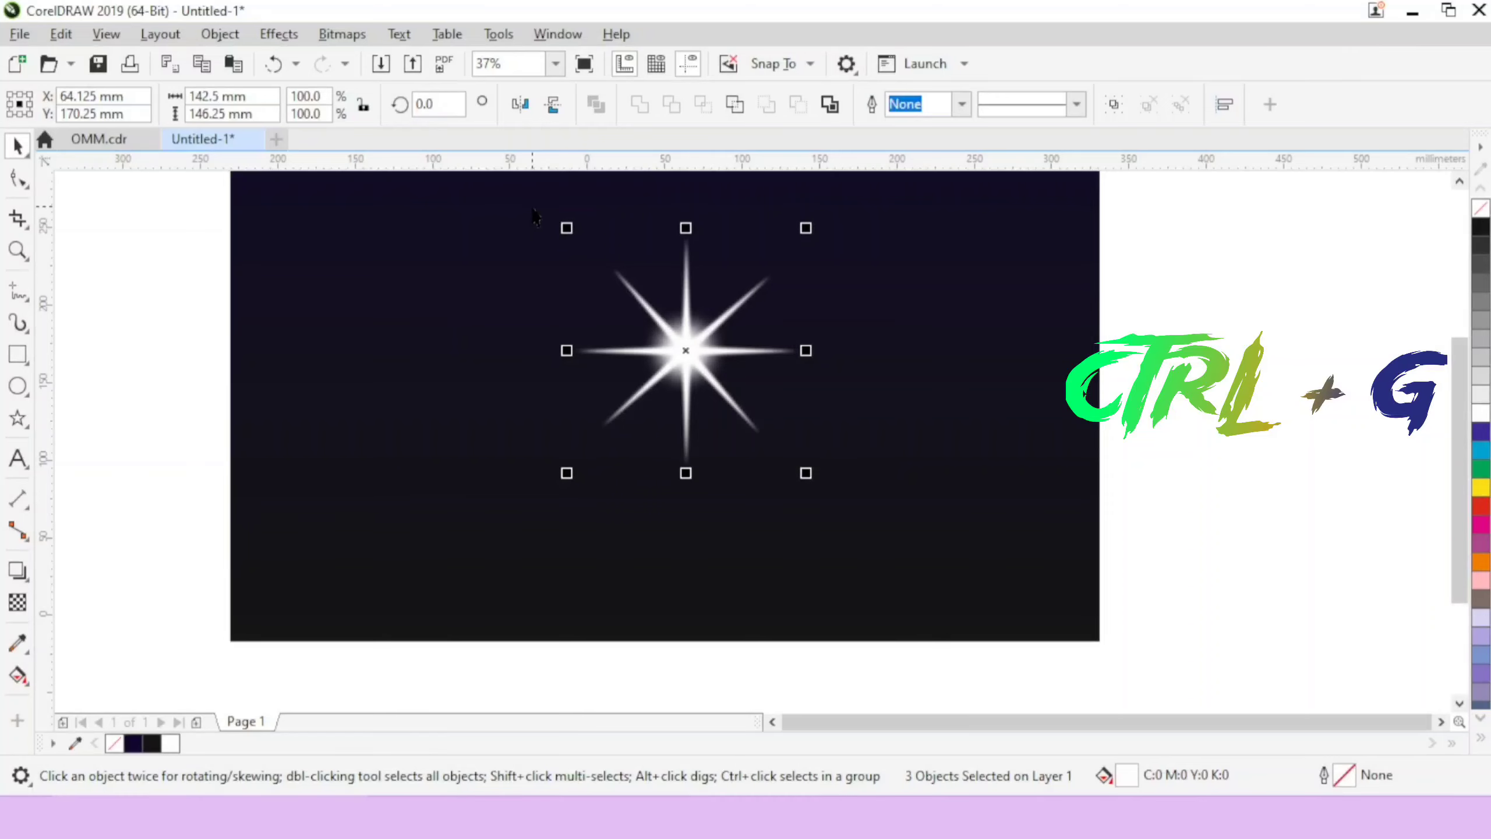
key("ctrl+g")
Scale the glowing star group to 56.1 % and place it in the lower left of the background, with a copy above and right of it
left_click_drag(673, 358, 628, 403)
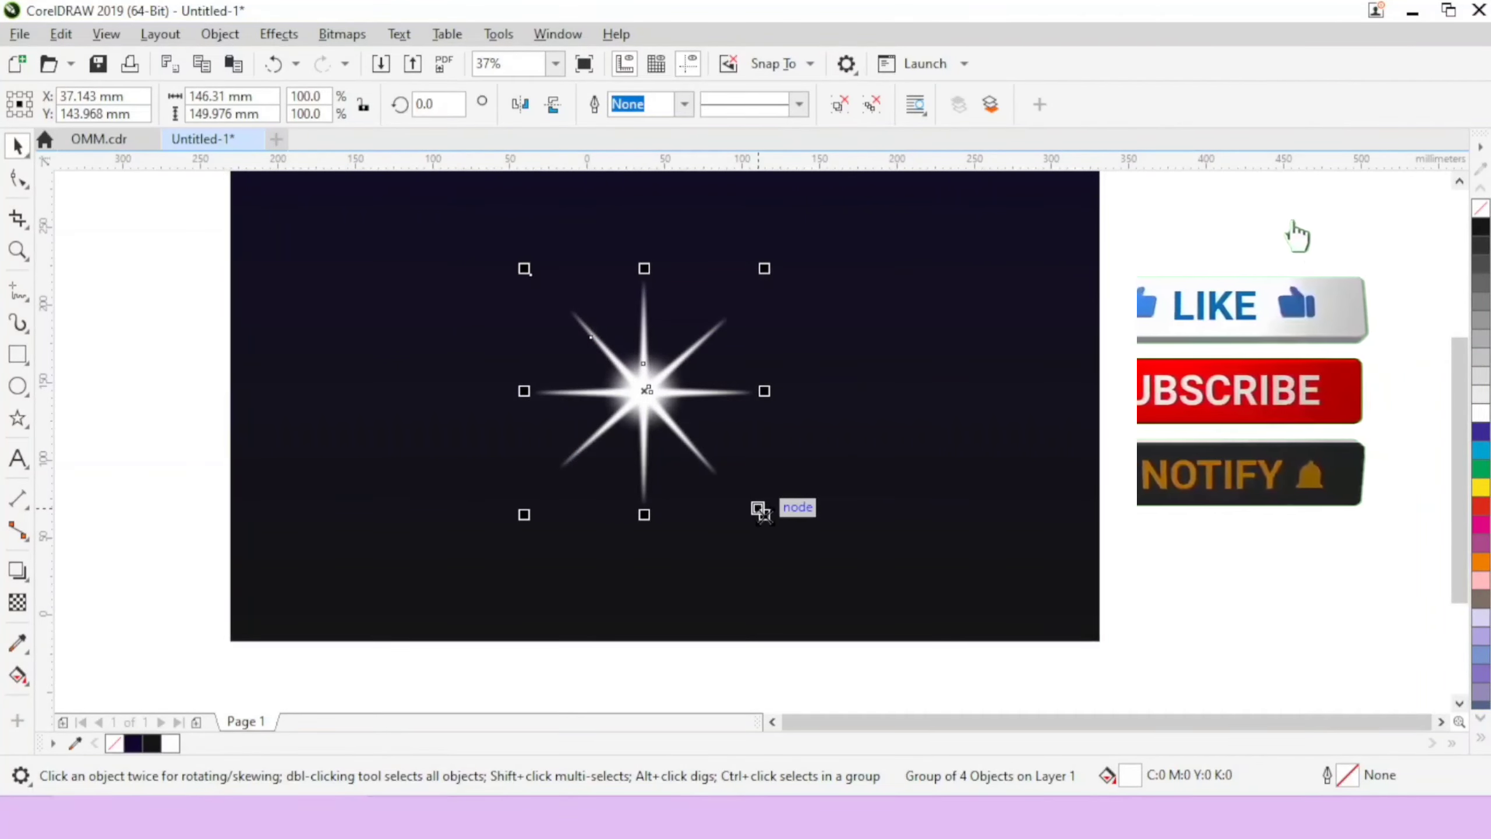
left_click_drag(759, 508, 711, 457)
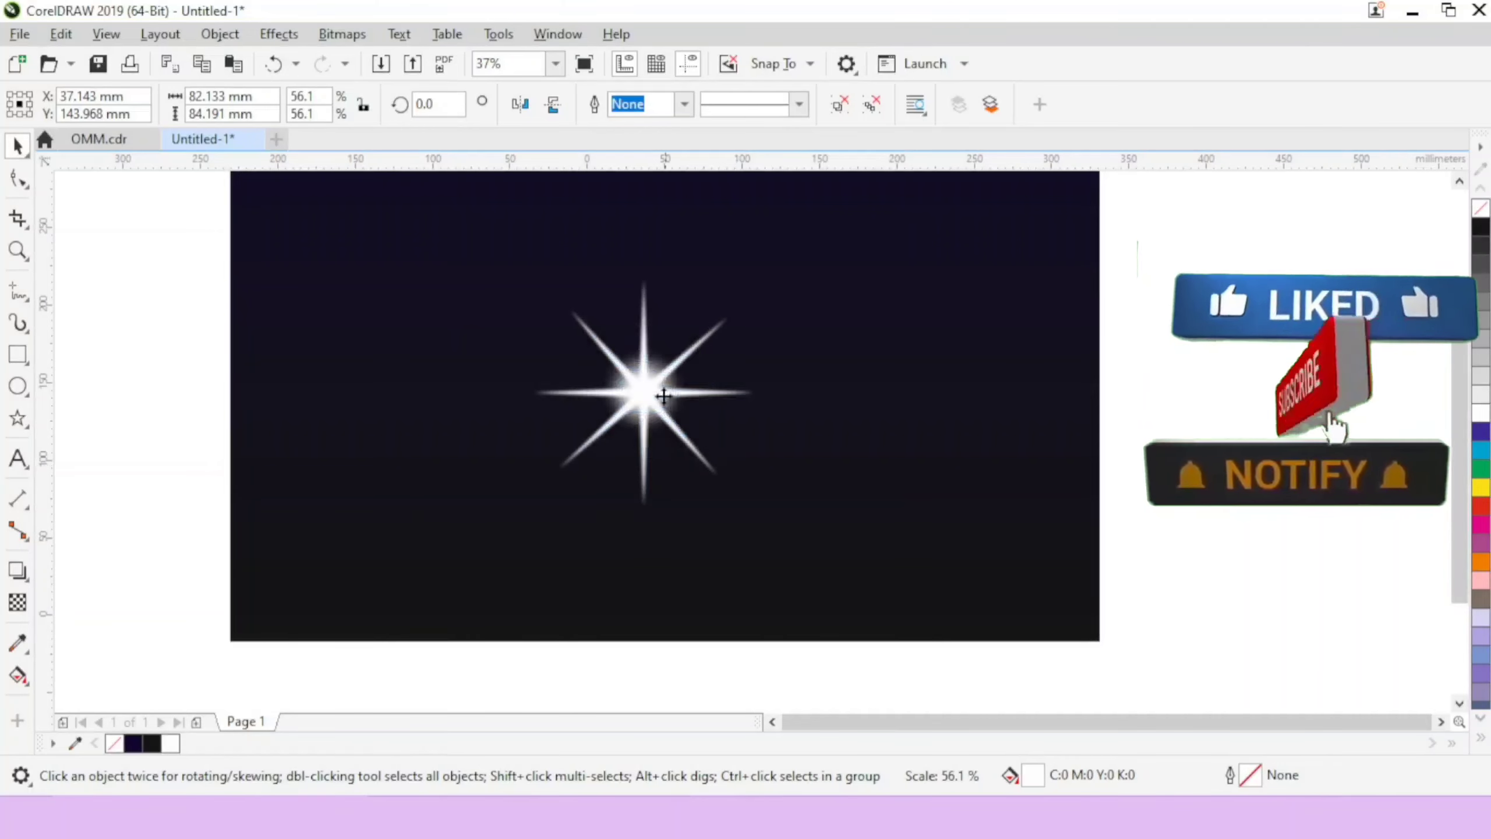
left_click_drag(660, 382, 503, 343)
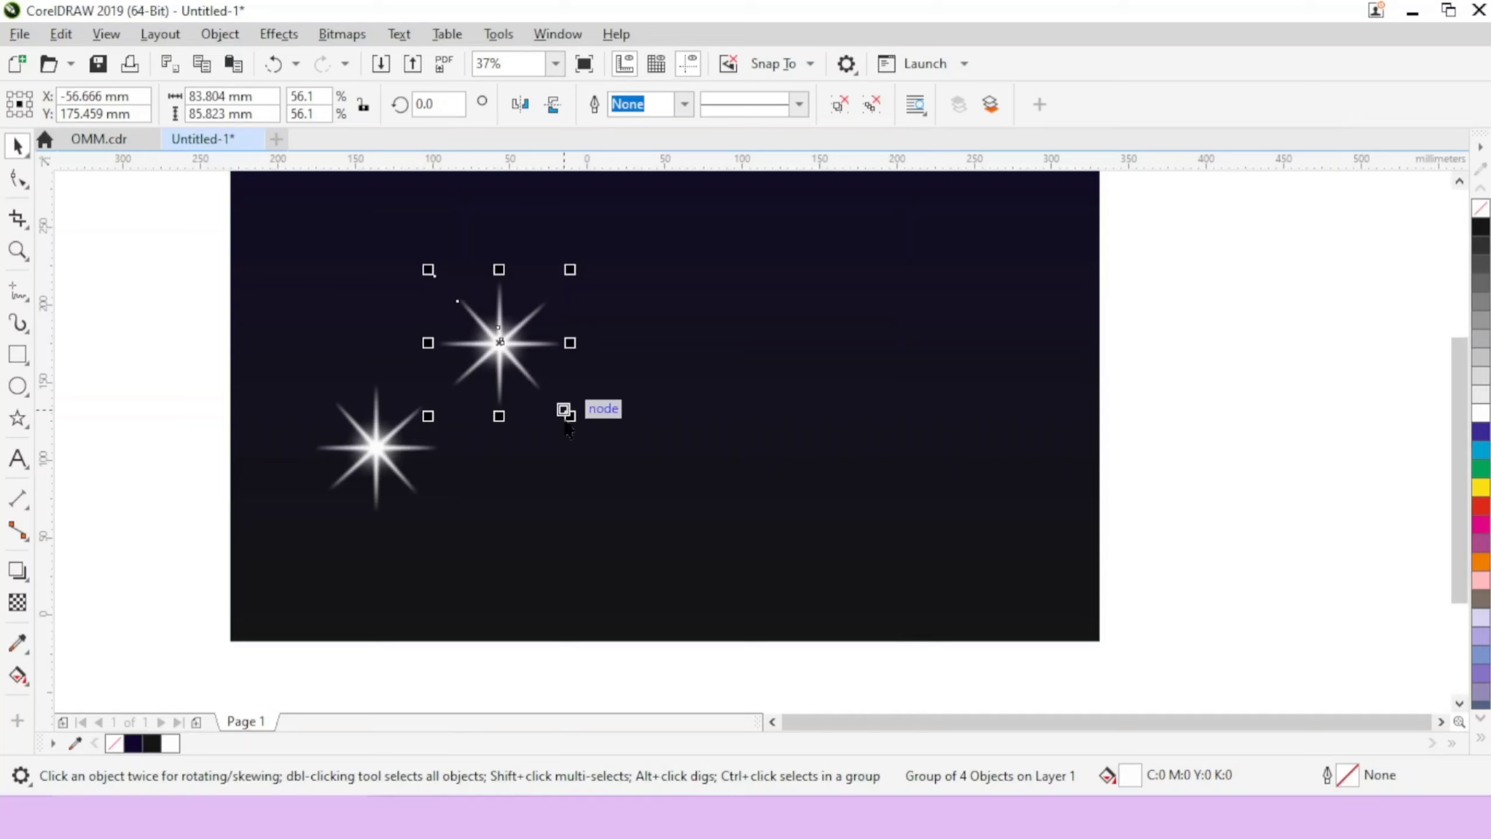
Scale the copied star to 40 % and scatter three progressively smaller copies around it, including one at 24.6 %, to form a five-star cluster
left_click_drag(564, 410, 563, 410)
left_click_drag(564, 399, 571, 464)
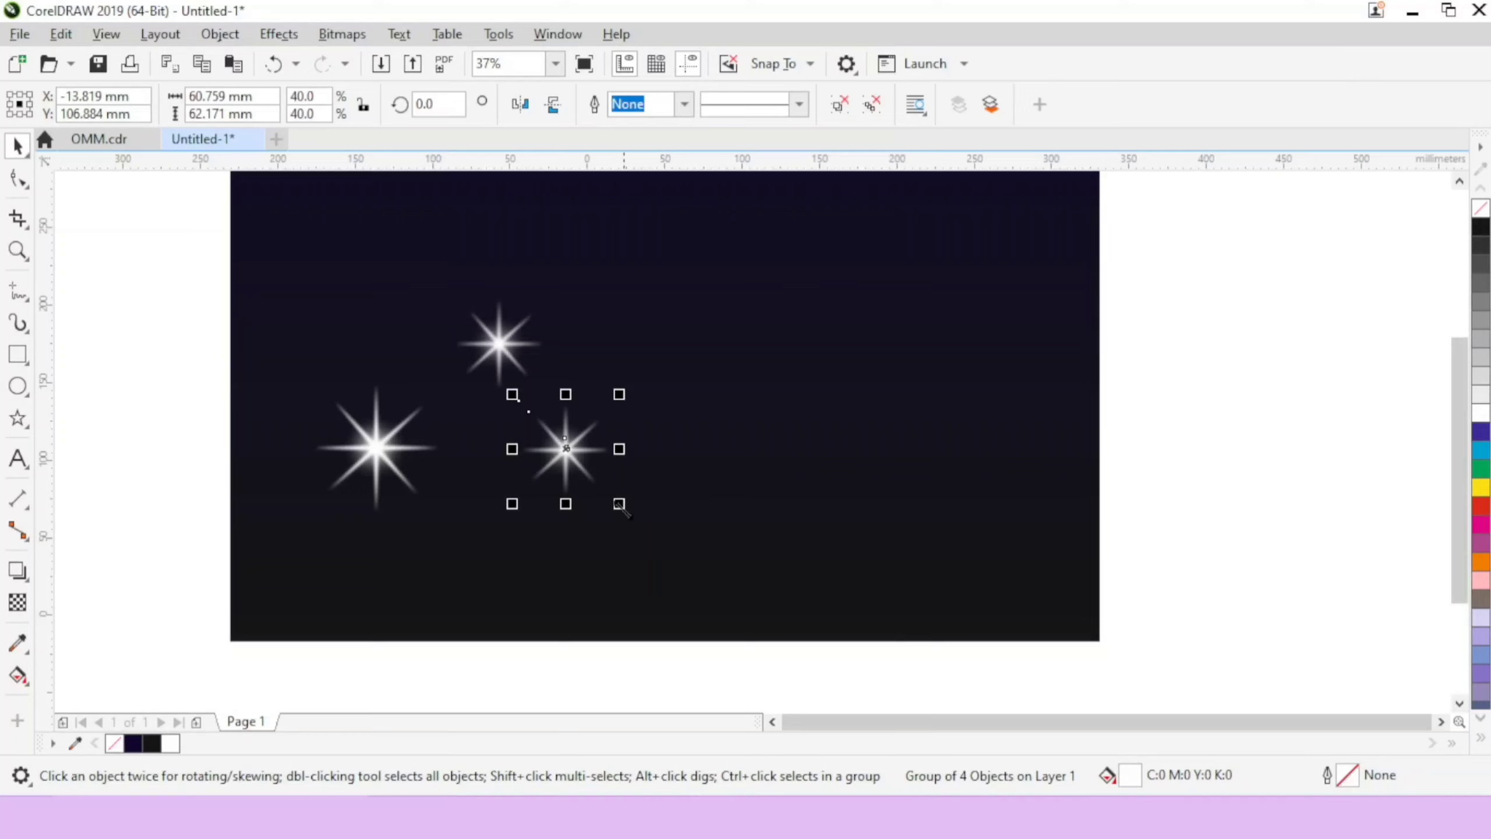
left_click_drag(621, 505, 415, 306)
left_click(166, 297)
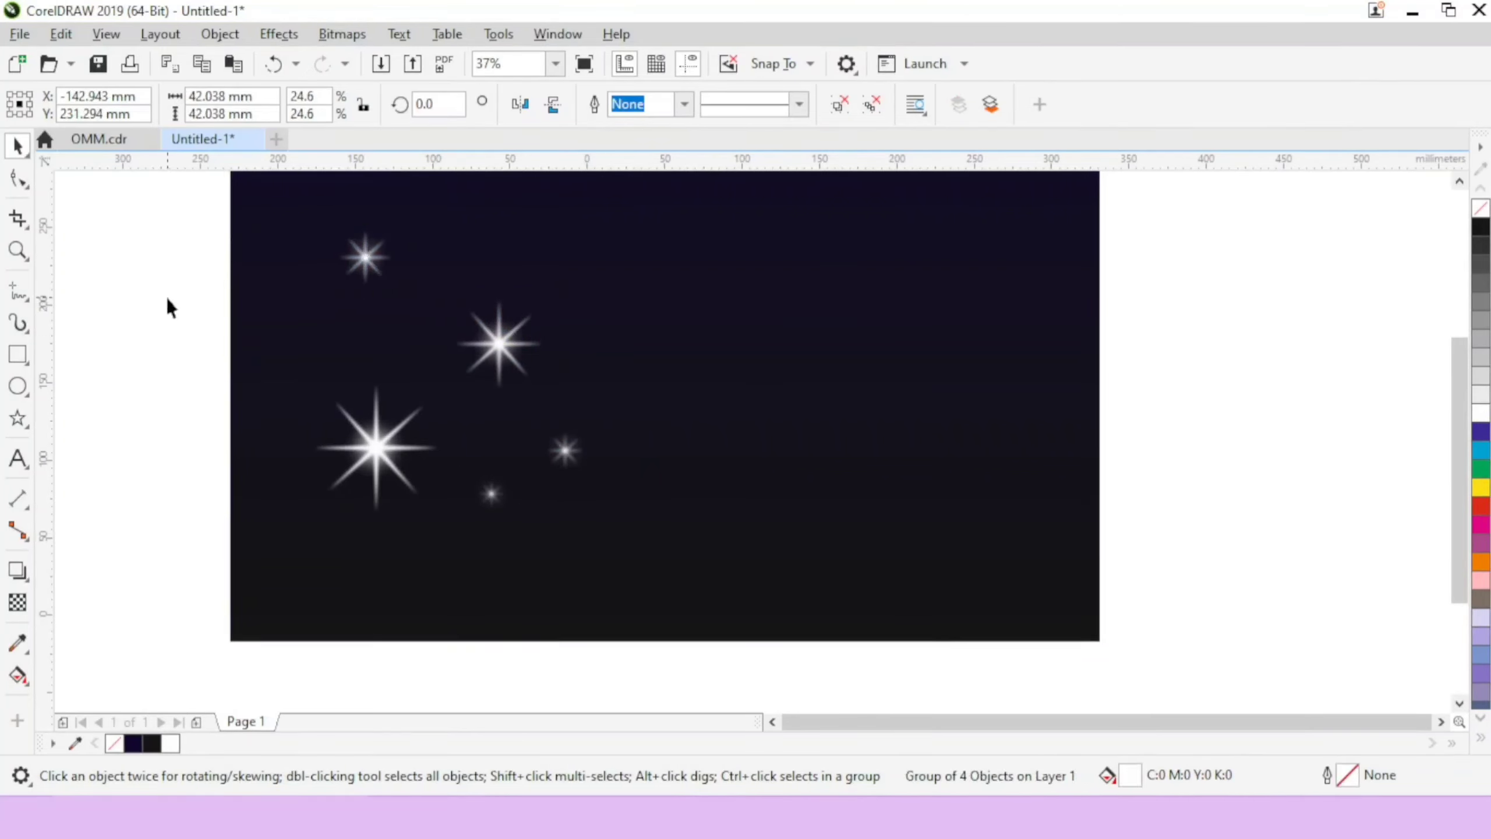
Place three copies of the five-star cluster across the rest of the background and shift the upper-middle copy slightly upward
left_click_drag(172, 180, 622, 589)
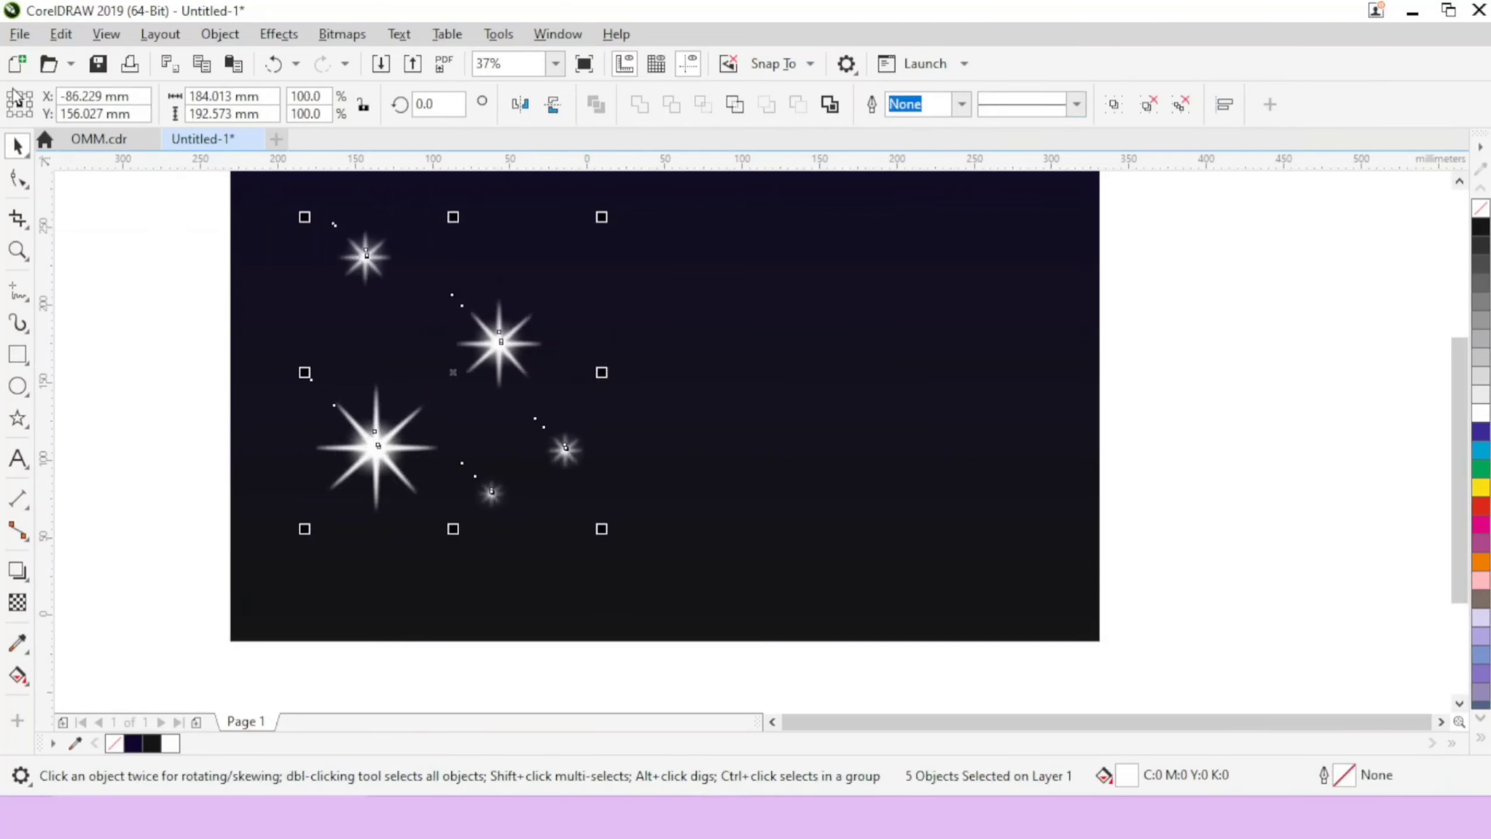
left_click_drag(522, 340, 767, 226)
scroll(1311, 695, "up", 3)
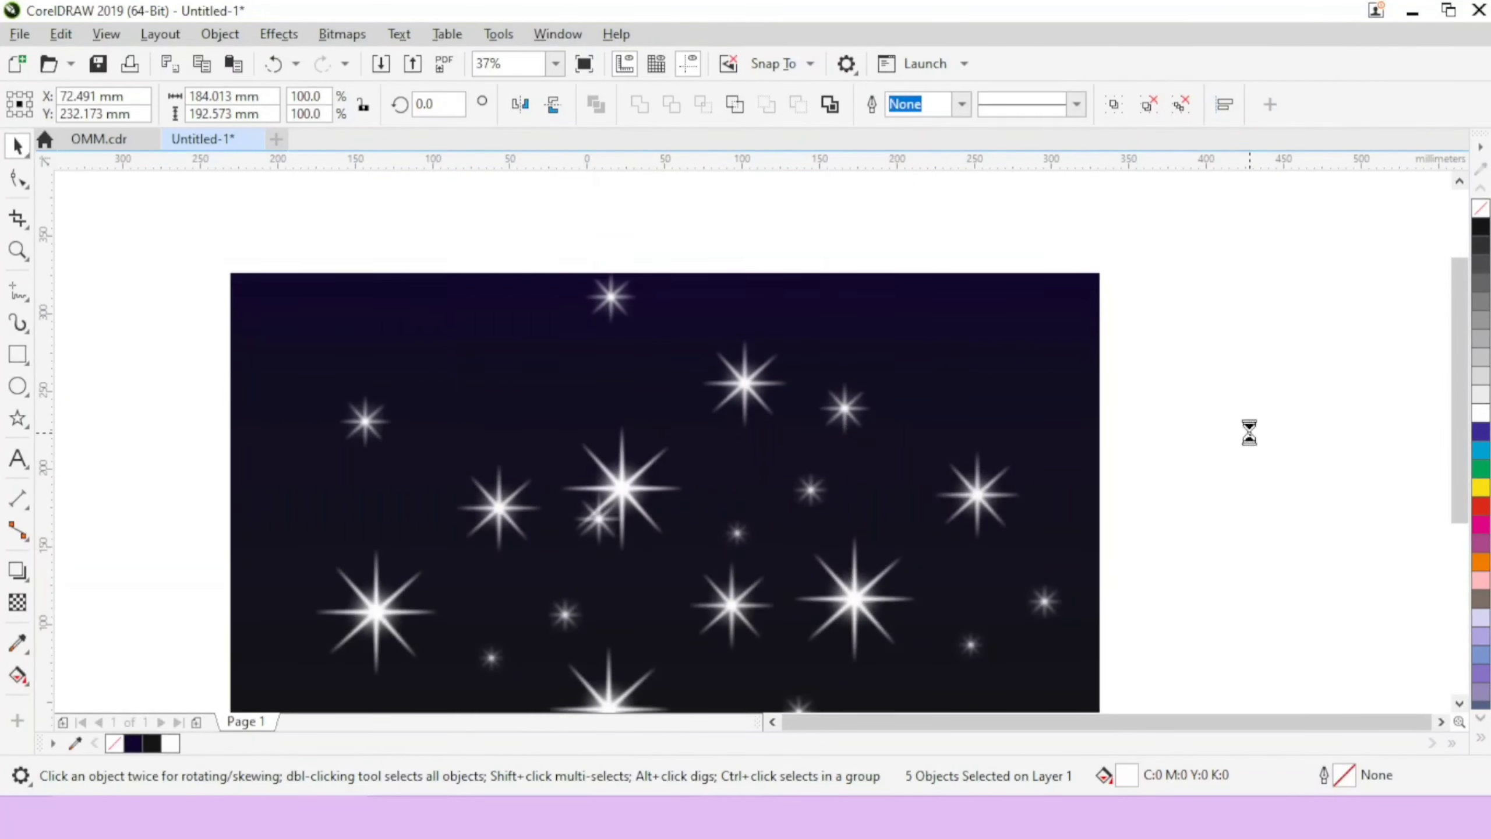
left_click_drag(645, 488, 653, 443)
left_click(1113, 477)
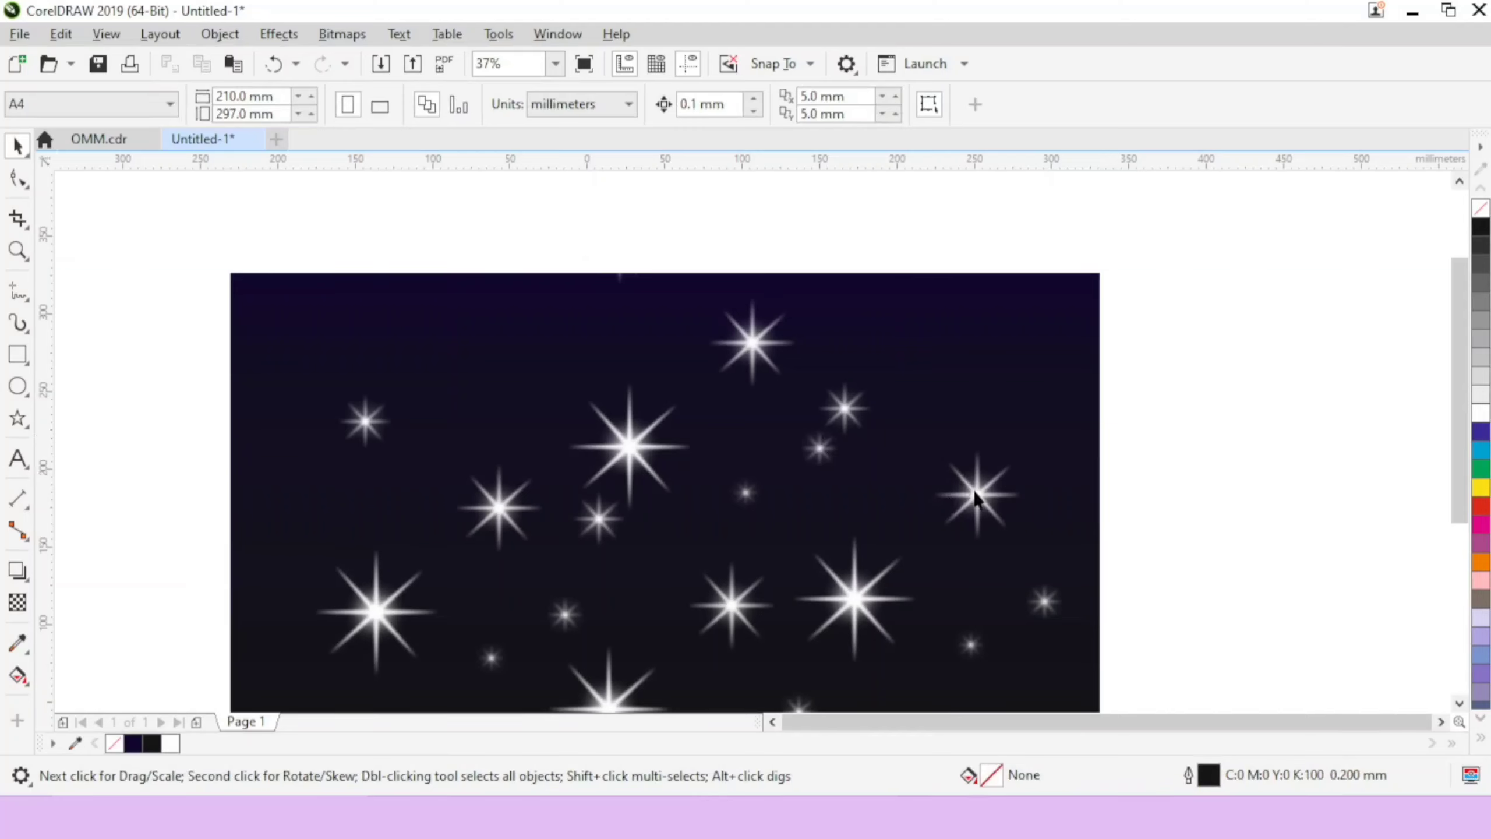
Place five copies of the small 16.4 % star in the empty areas across the top and left side of the background
left_click(823, 440)
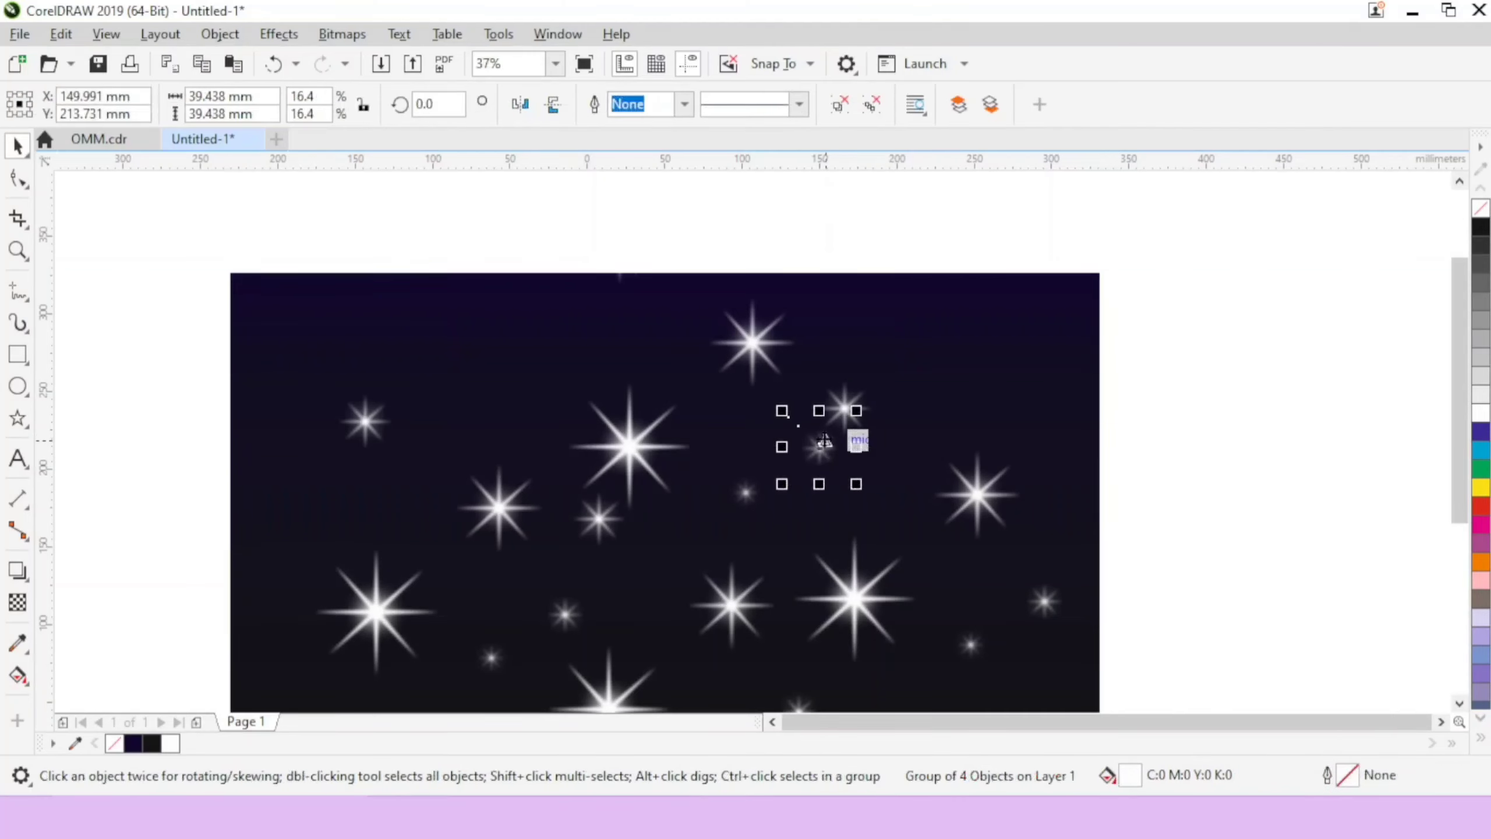
key("ctrl+v")
left_click_drag(985, 351, 291, 532)
left_click(292, 531)
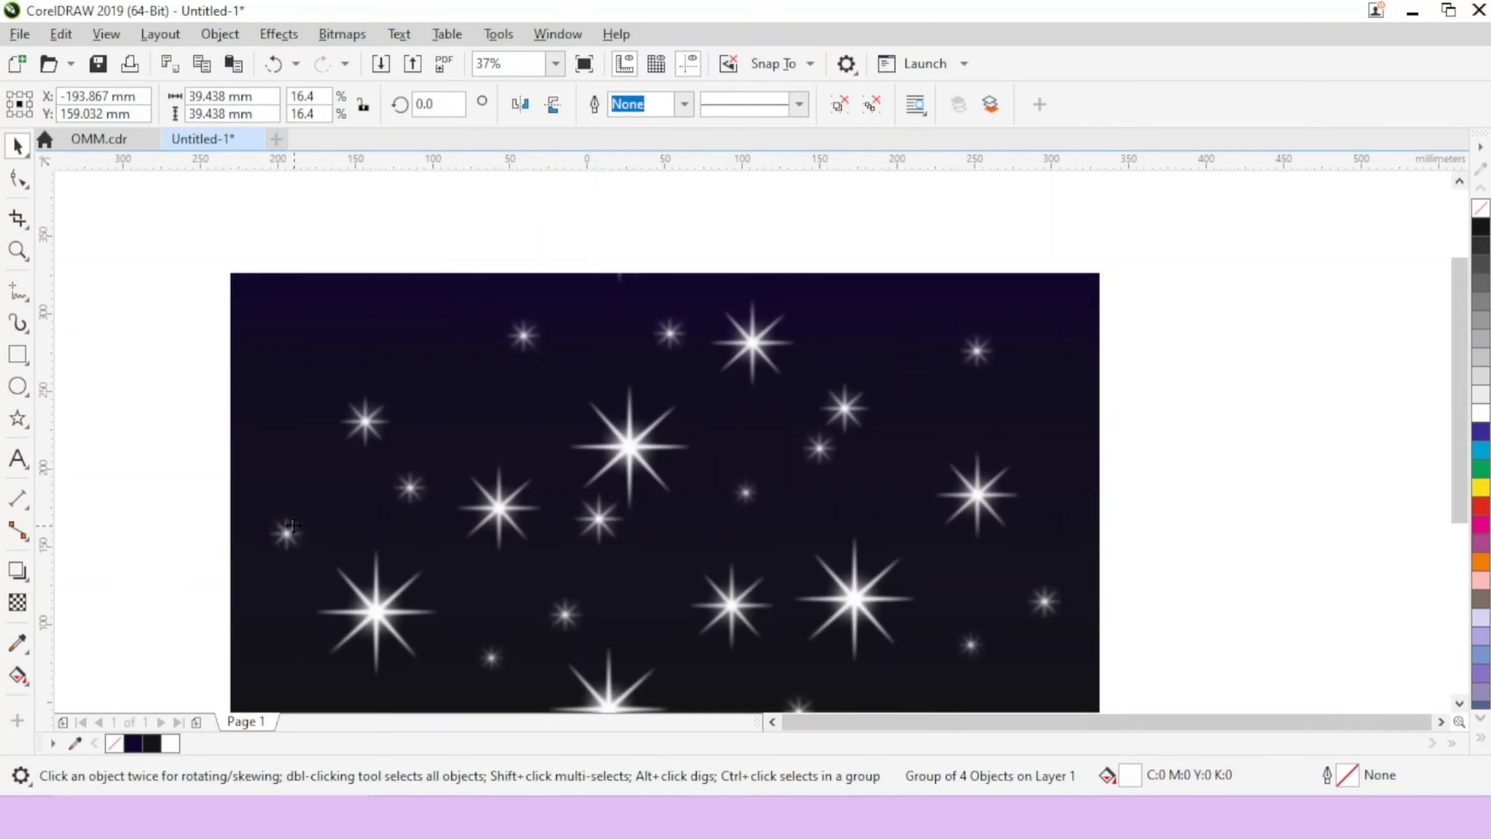
Add two copies of the 40 % star at the background's upper left and one near its lower right, plus two small stars at the upper right
left_click(495, 527)
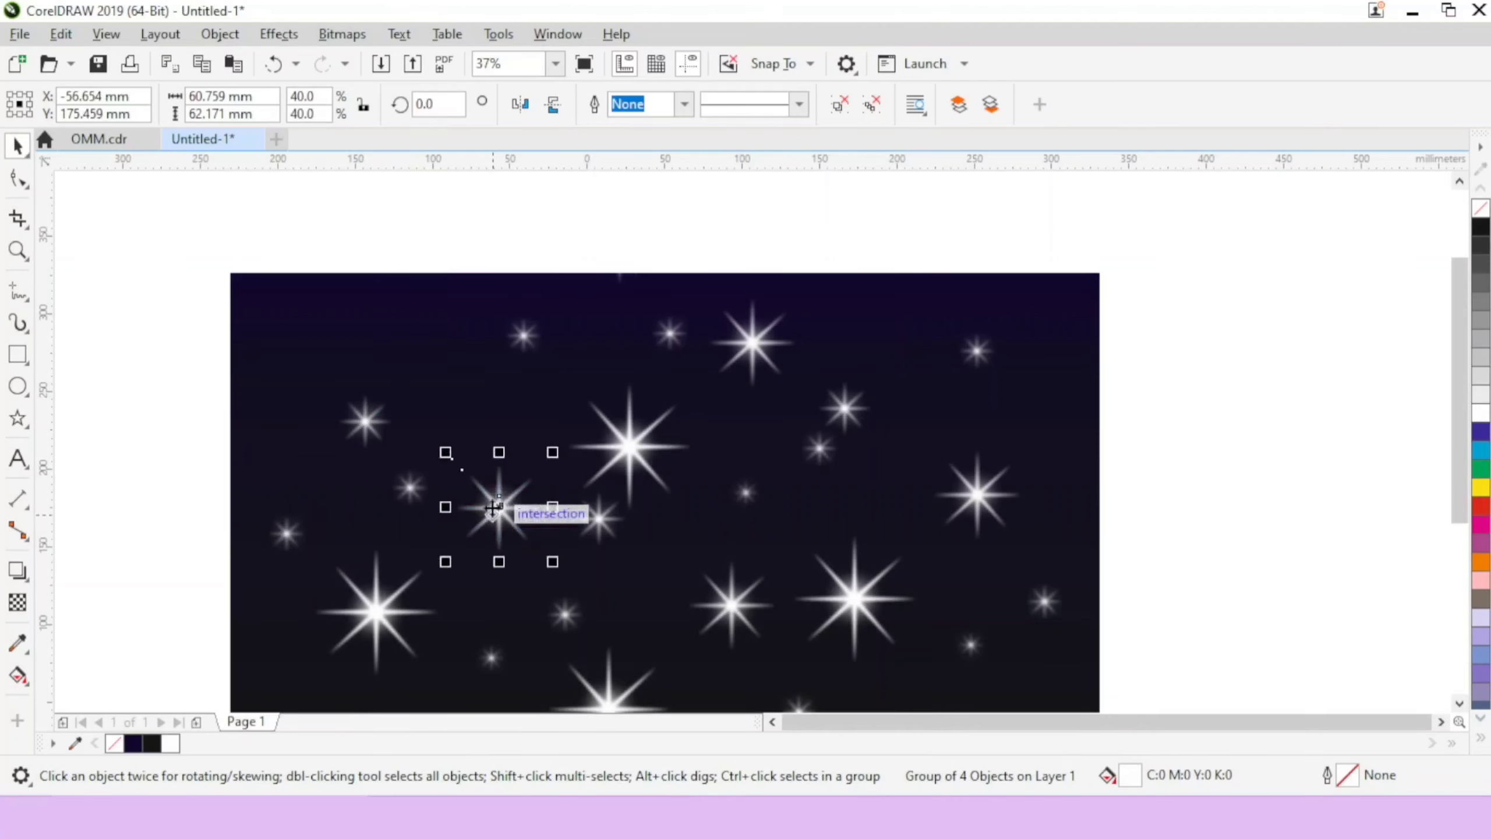
left_click_drag(499, 509, 303, 341)
left_click_drag(304, 341, 441, 341)
left_click_drag(441, 340, 832, 461)
left_click(1212, 402)
scroll(1213, 403, "down", 2)
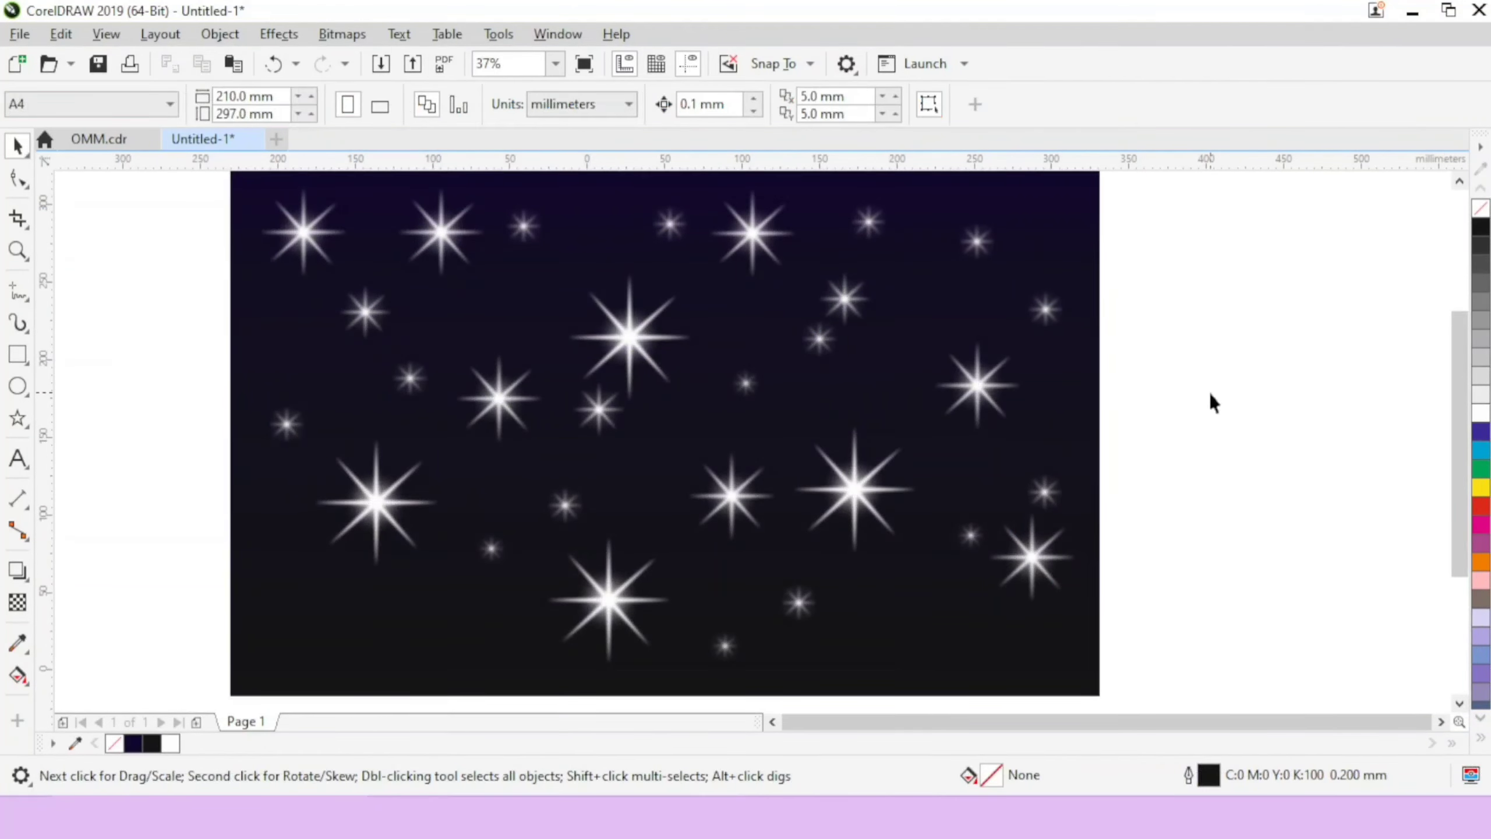